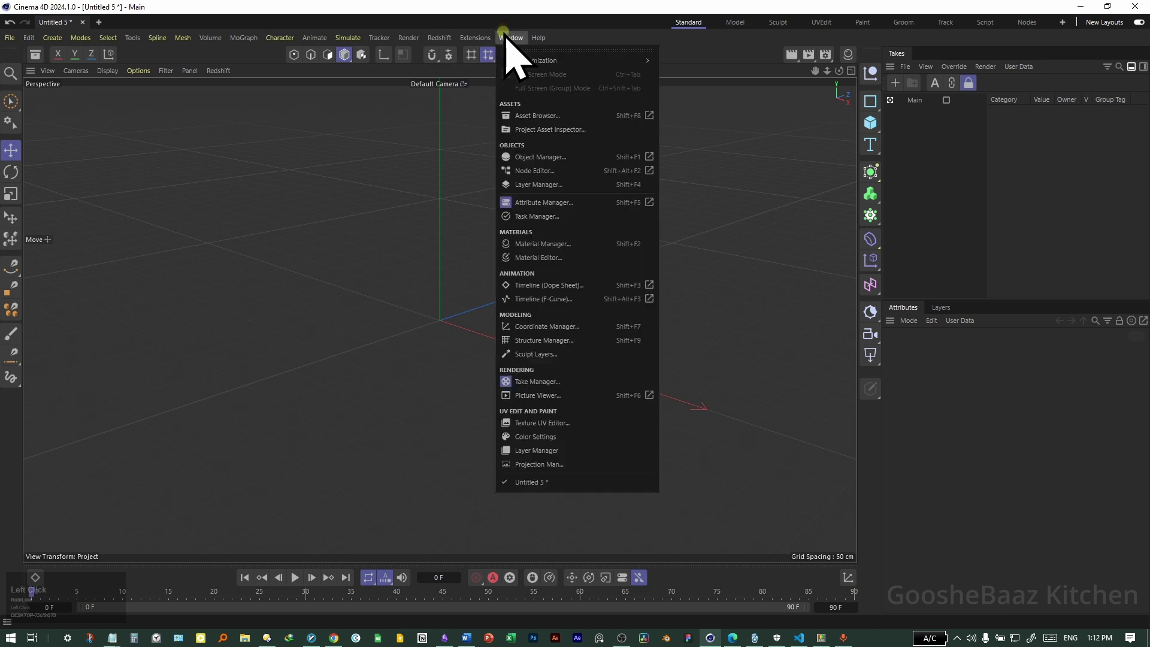
Step: Open the Object Manager and dock it beside Takes
mouse_move(538, 38)
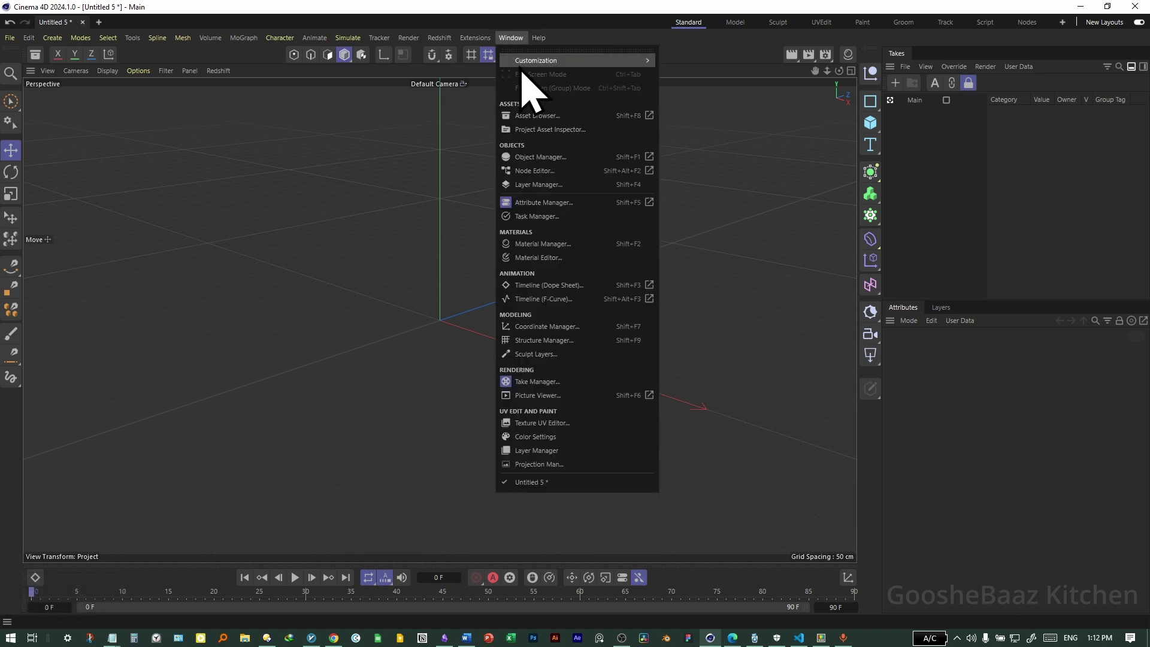
click(559, 157)
mouse_move(563, 160)
mouse_down()
mouse_move(521, 206)
mouse_move(863, 52)
mouse_move(908, 55)
mouse_move(898, 58)
mouse_up()
Step: Add two cubes to the scene and move them apart, one to each side of the origin
click(870, 123)
drag(515, 360, 398, 269)
click(870, 123)
drag(442, 314, 688, 257)
Step: Add a sphere and a figure, moving the sphere to the front and the figure beside the left cube
click(871, 123)
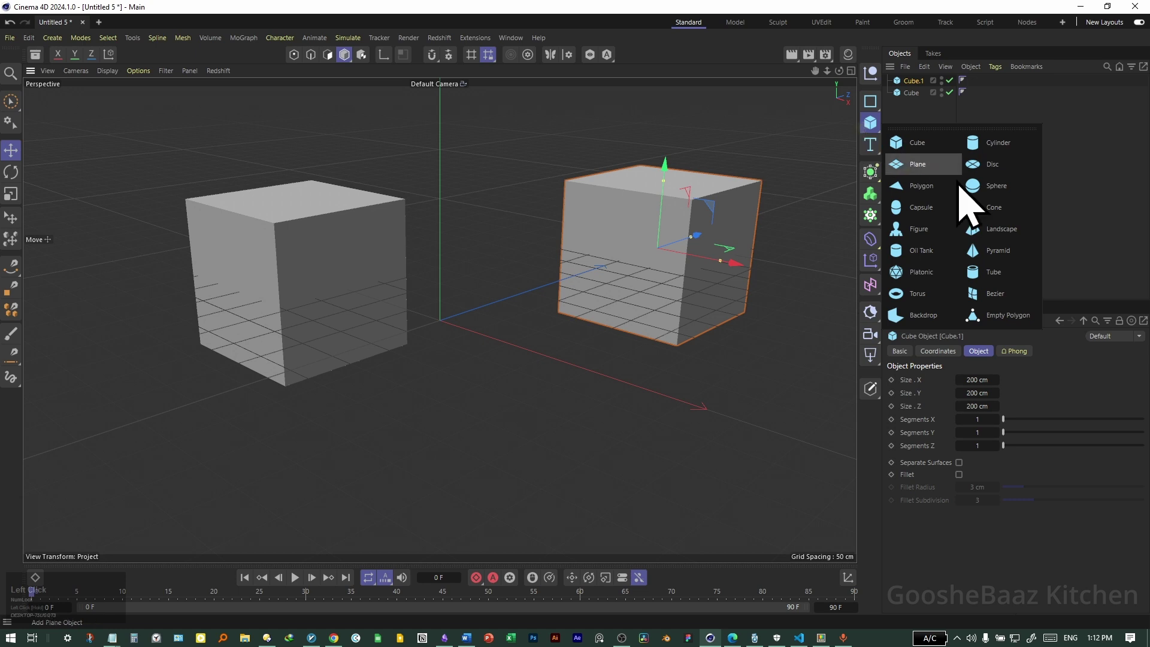
click(983, 191)
drag(478, 311, 313, 358)
drag(466, 310, 315, 363)
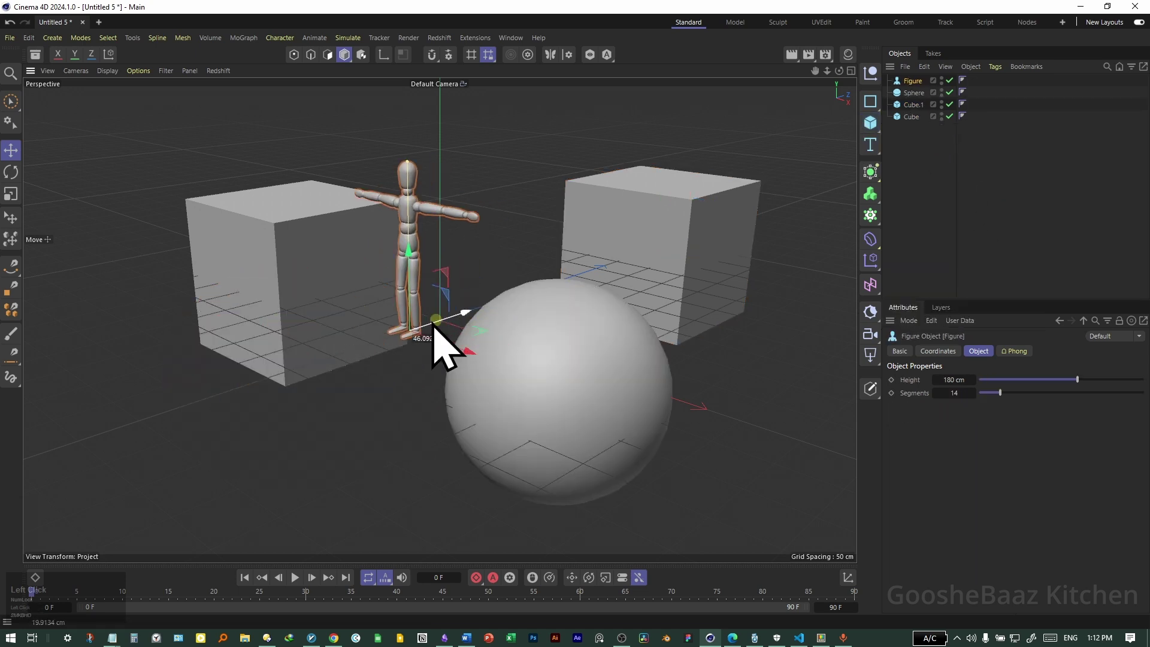
Step: Rename the Figure object as human
click(912, 104)
click(920, 154)
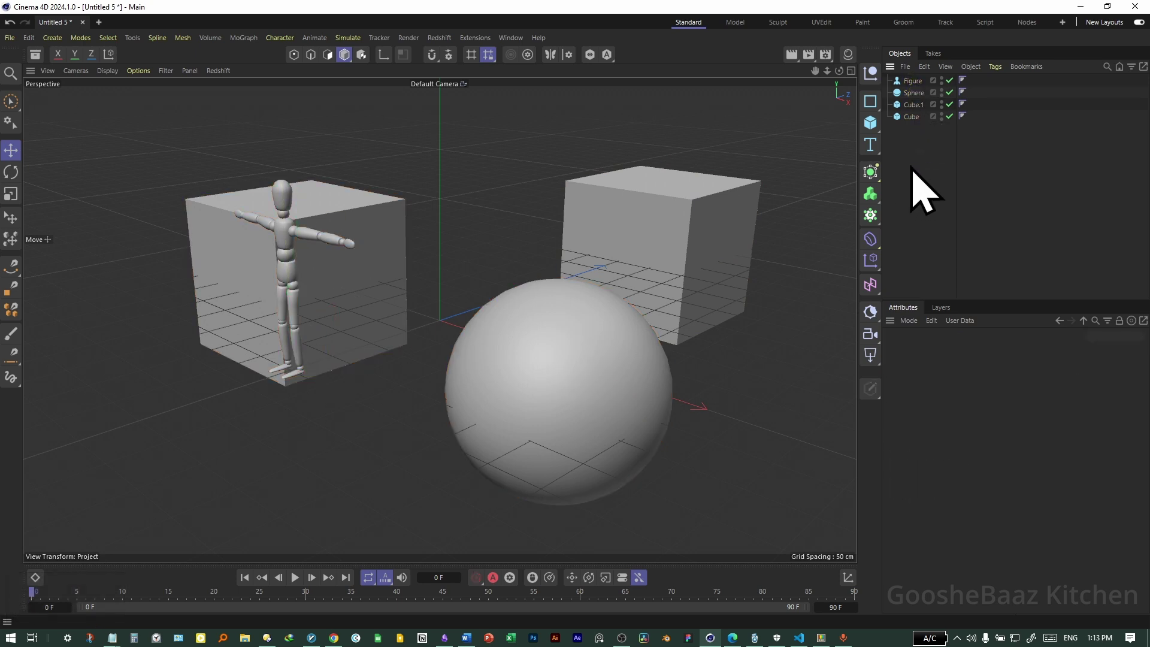
double_click(913, 81)
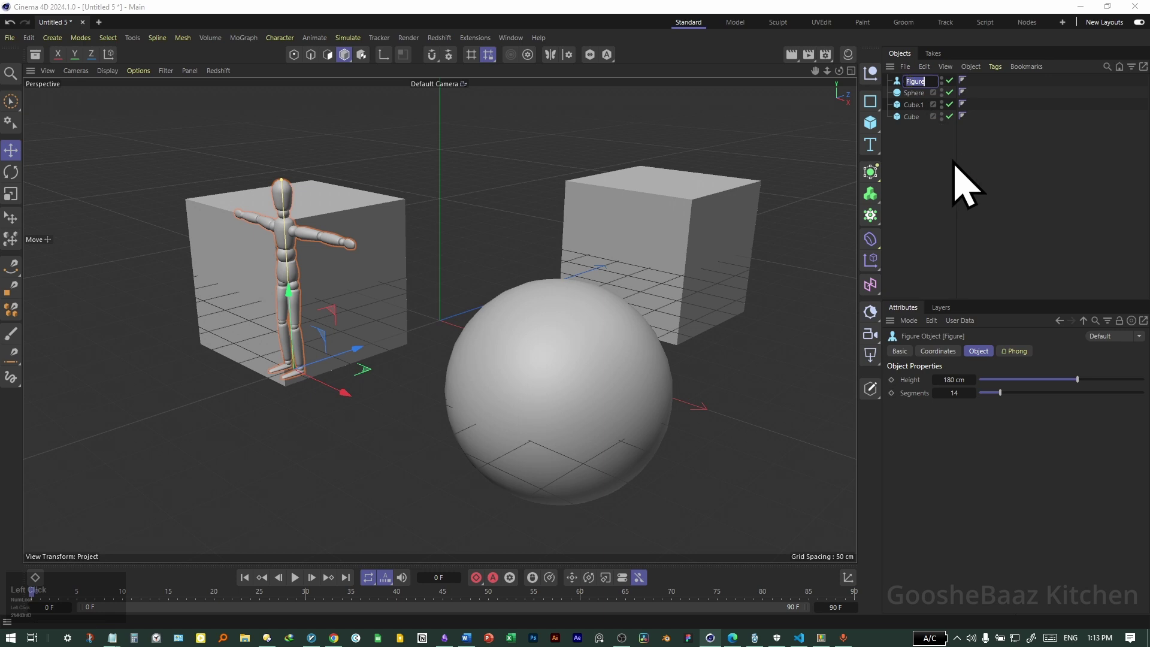
text(H)
click(953, 163)
Step: Rename Cube as building and reorder the object list so building comes first, followed by Sphere, human and Cube.1
double_click(911, 117)
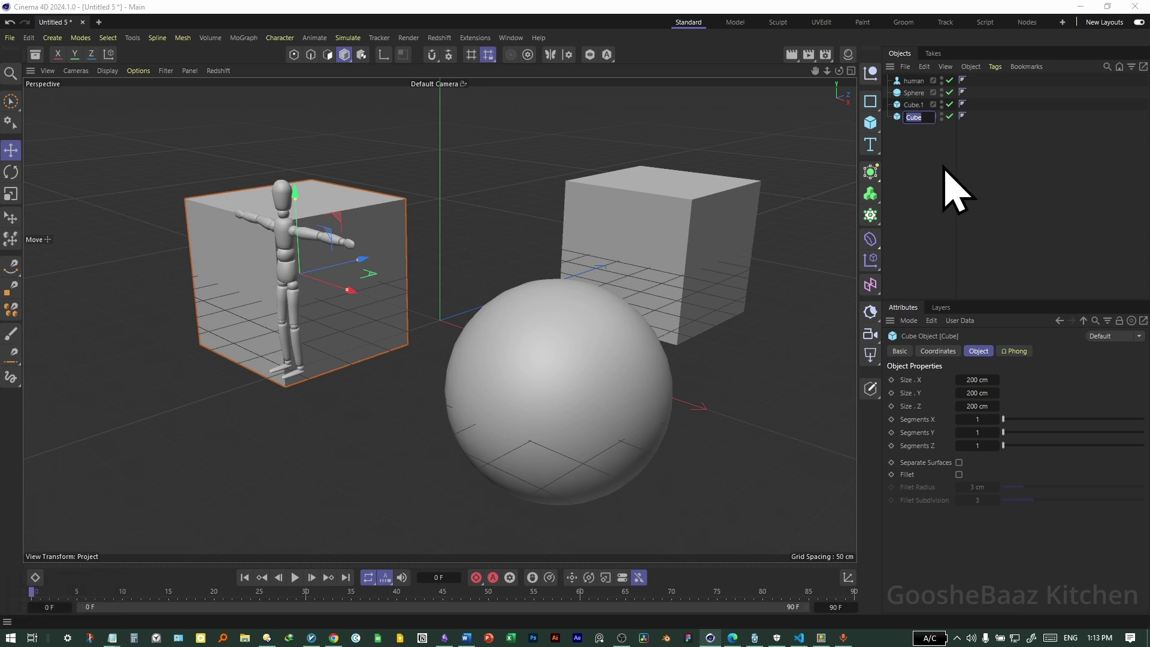
text(building)
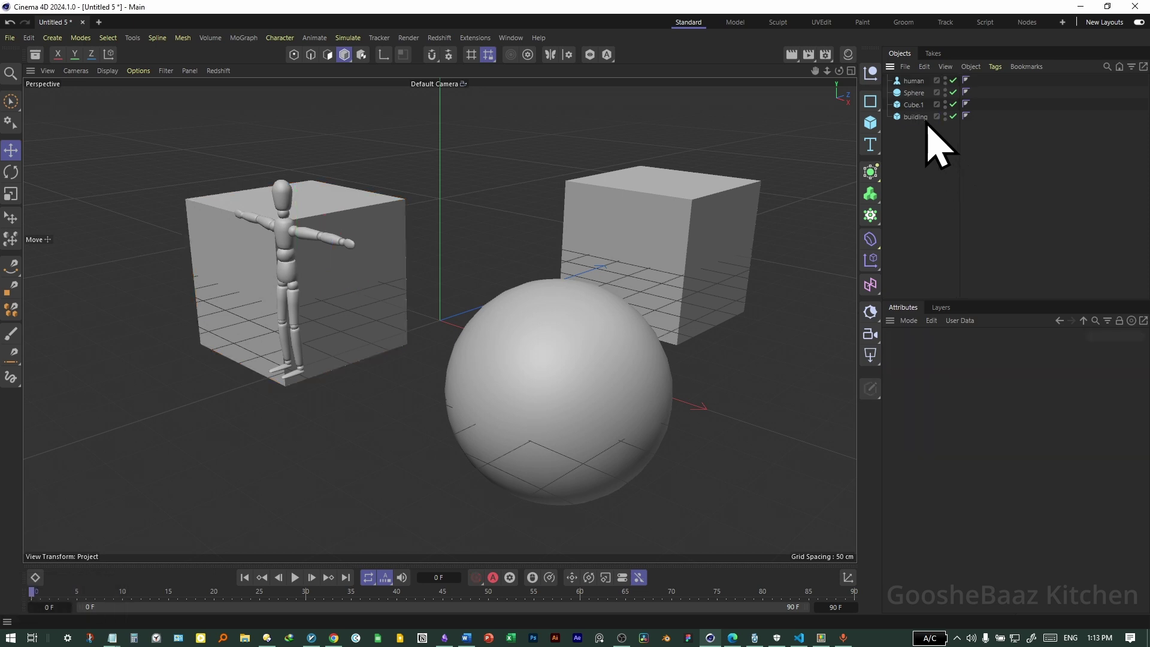
drag(916, 116, 917, 97)
Step: Select the building cube and the human figure in turn in the viewport
click(273, 269)
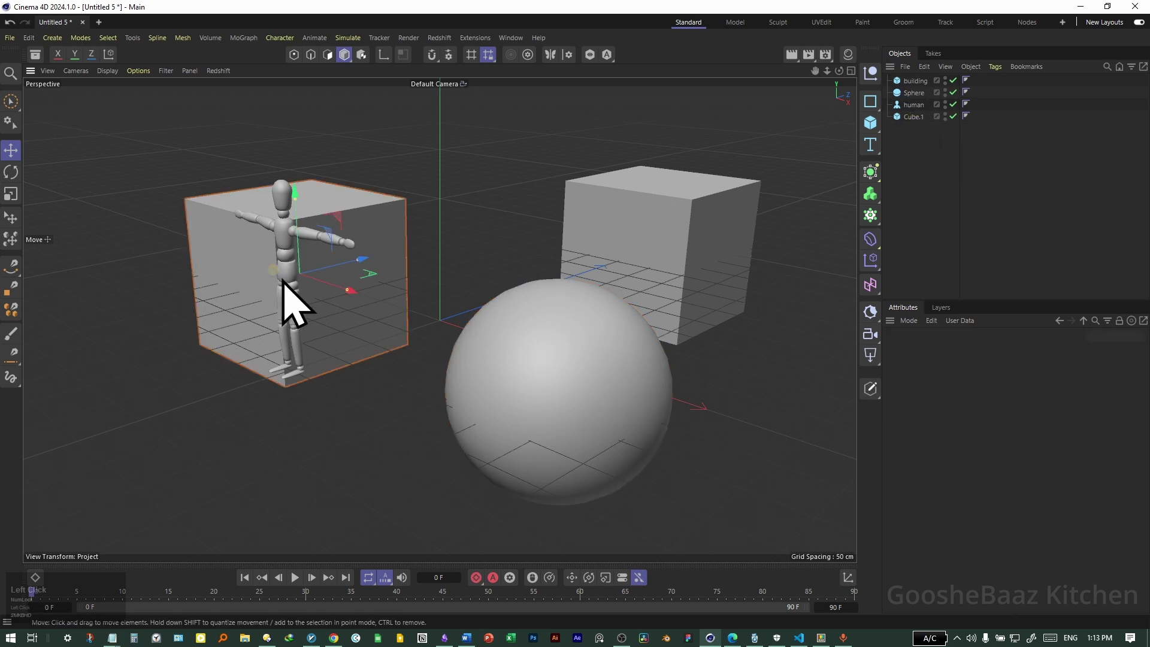
click(287, 288)
click(377, 342)
Step: Duplicate the sphere by copying and pasting it, and move one of the two spheres away along the X axis
click(527, 389)
drag(625, 415, 555, 386)
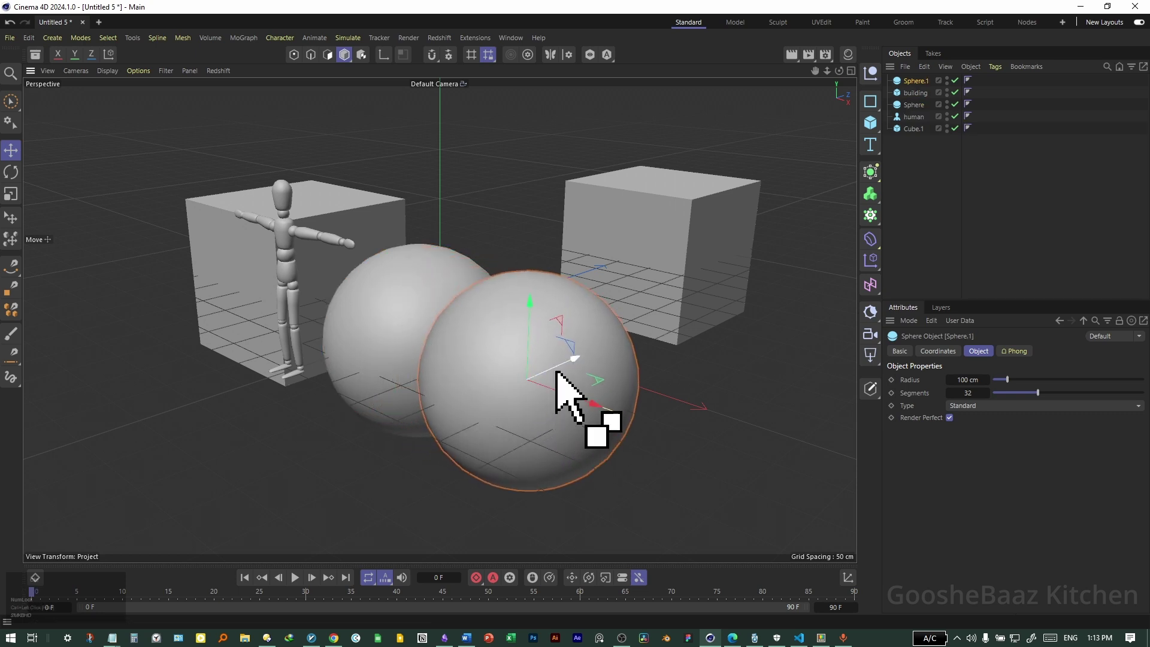
key(ctrl+z)
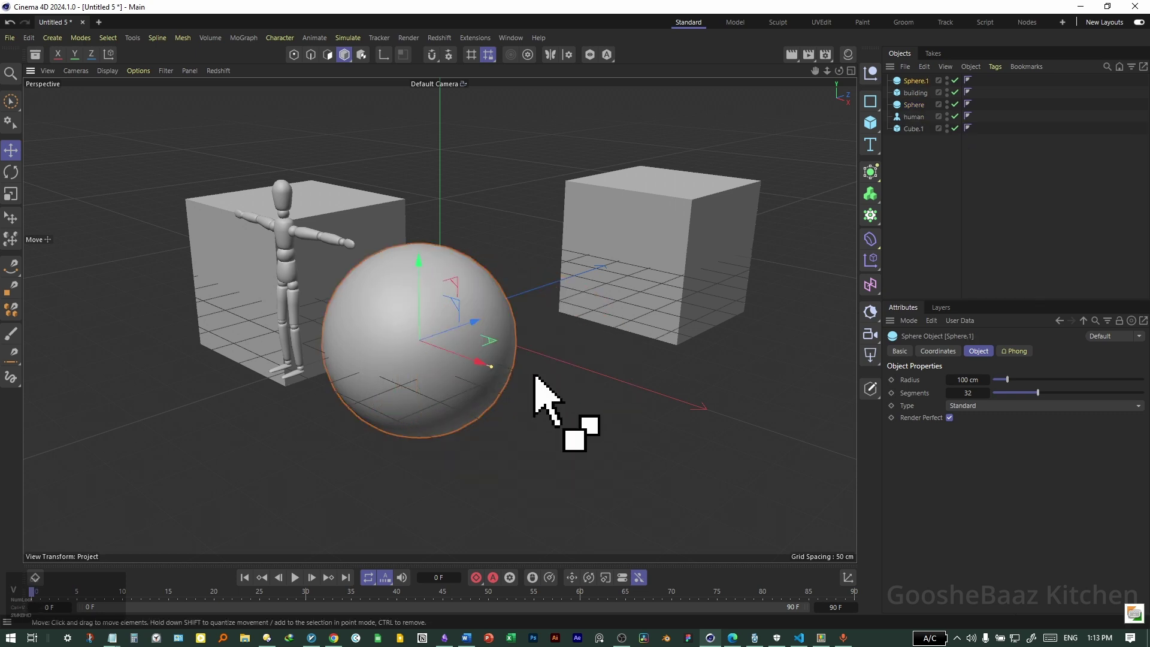
key(ctrl+v)
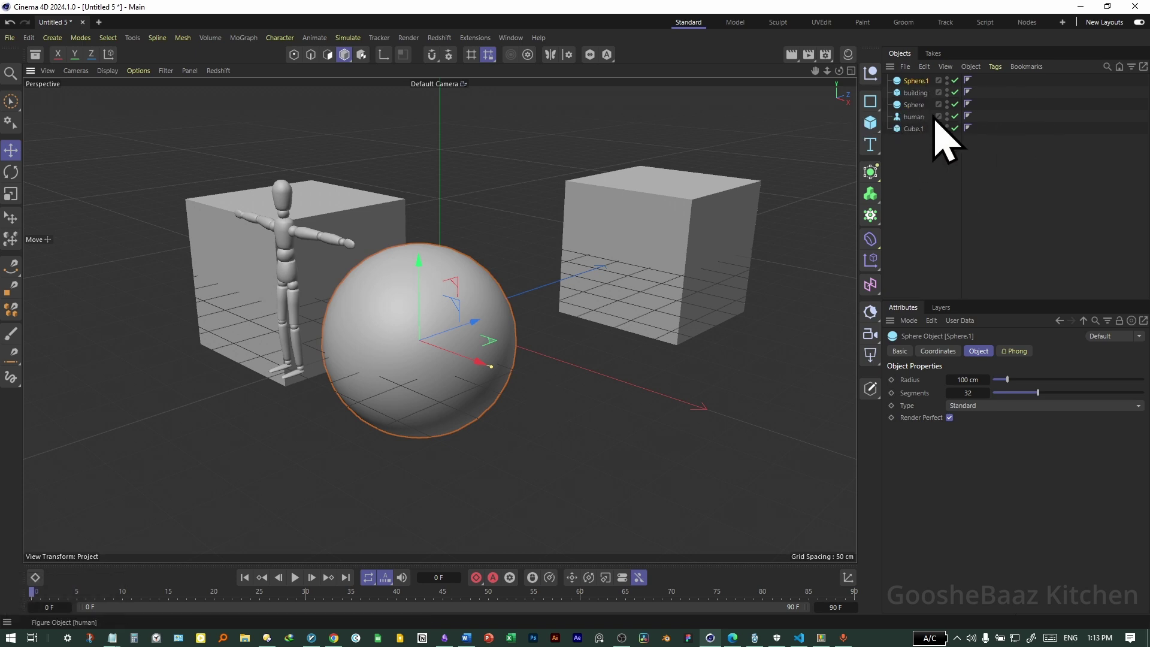
click(458, 361)
drag(458, 361, 634, 426)
click(688, 257)
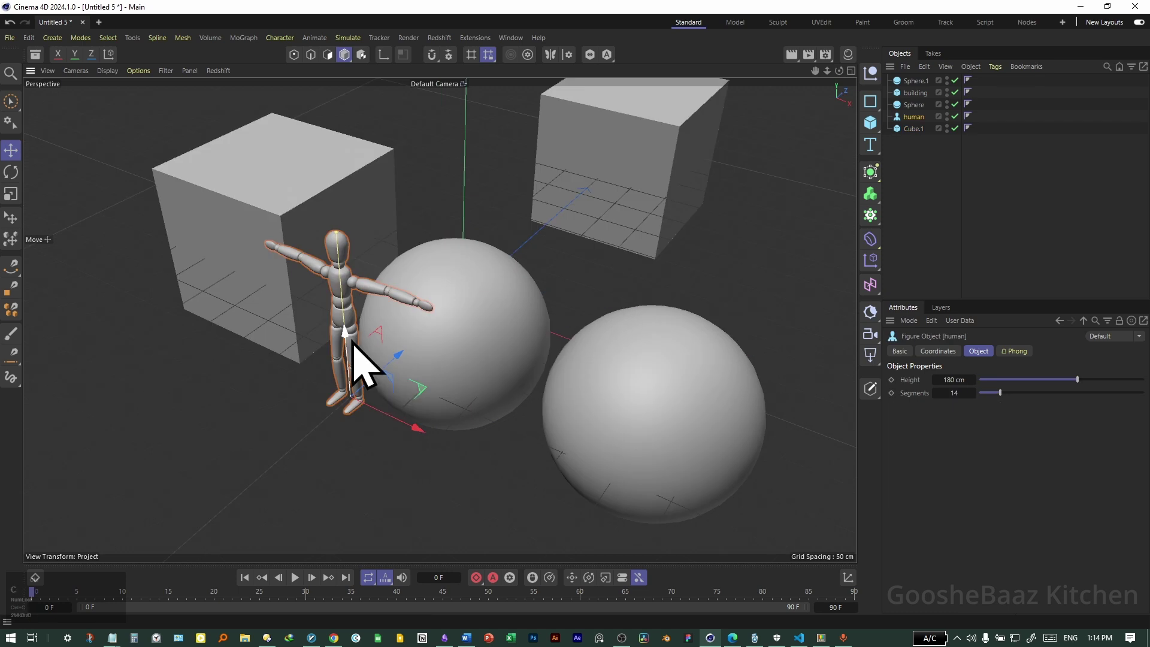
Step: Make four copies of the human figure by moving duplicates off to different spots in the scene
click(380, 385)
ctrl+drag(379, 386, 557, 297)
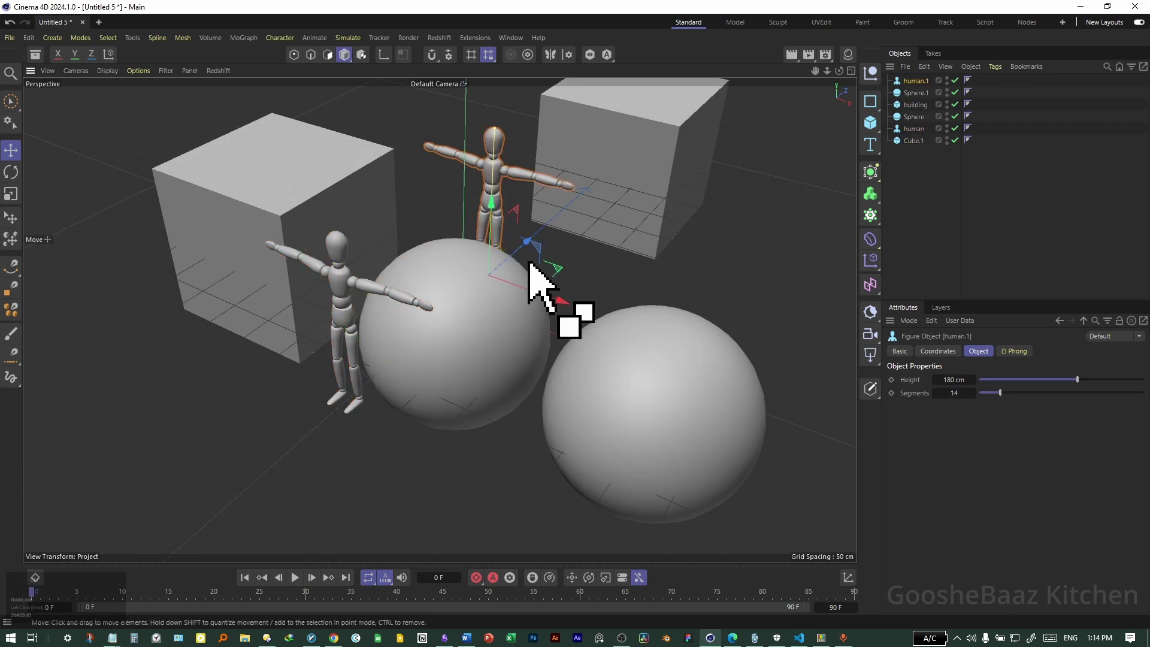
ctrl+drag(527, 258, 709, 227)
ctrl+drag(709, 227, 725, 239)
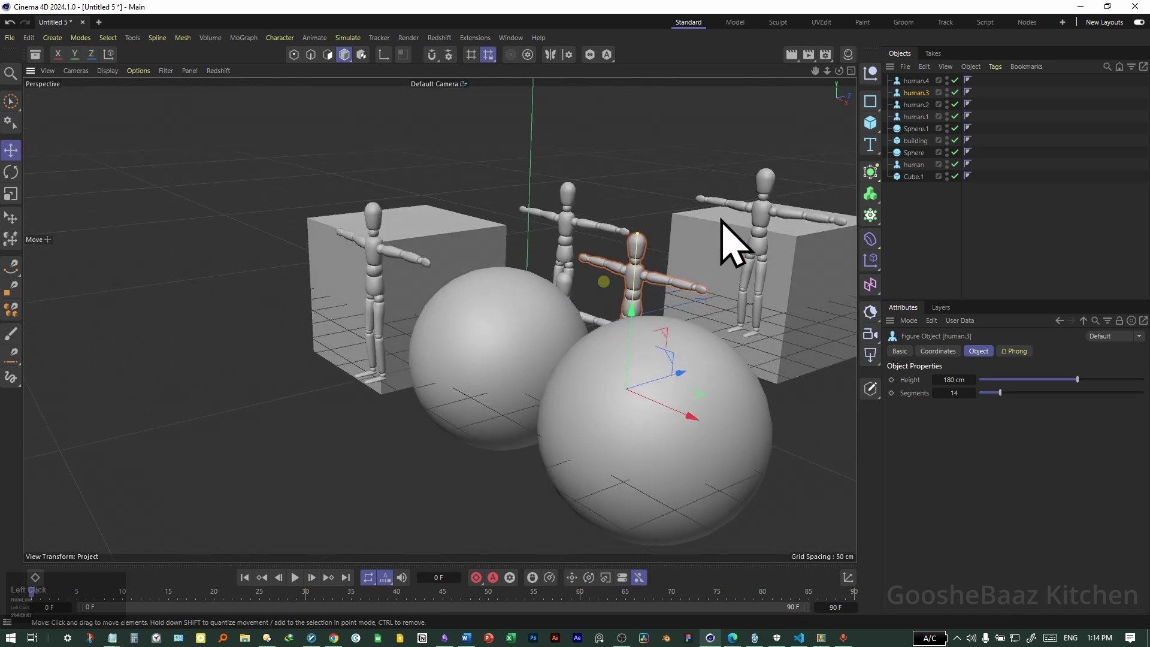
Step: Paste three more copies of the human figure and move them apart
click(914, 168)
click(914, 165)
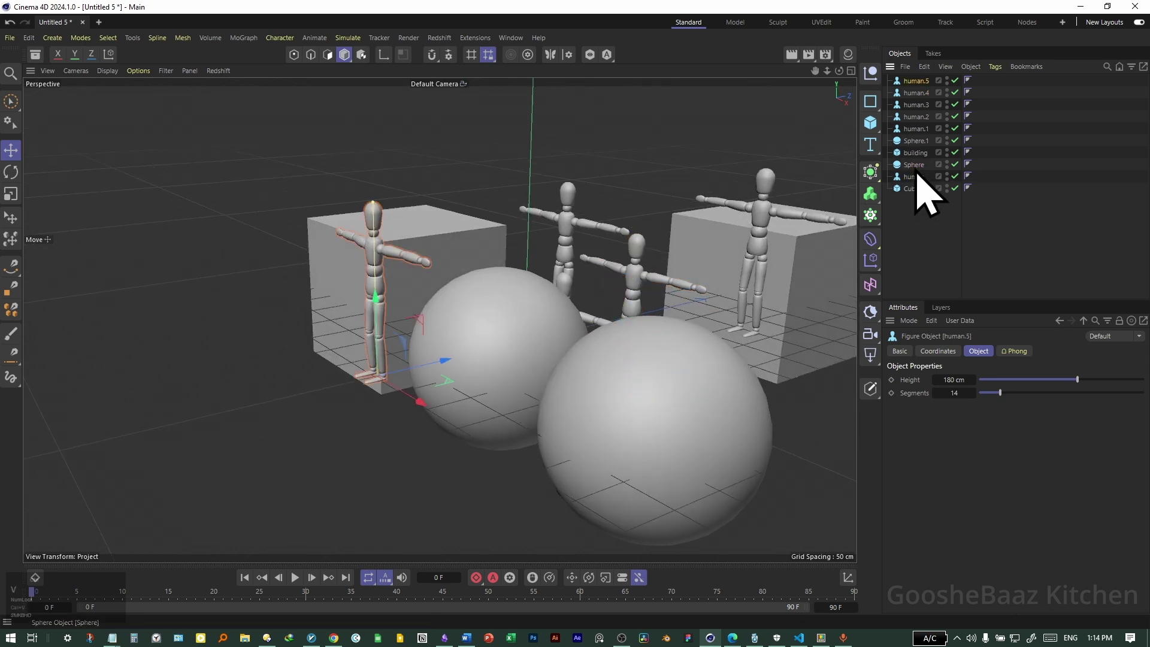
key(ctrl+v)
key(ctrl+v)
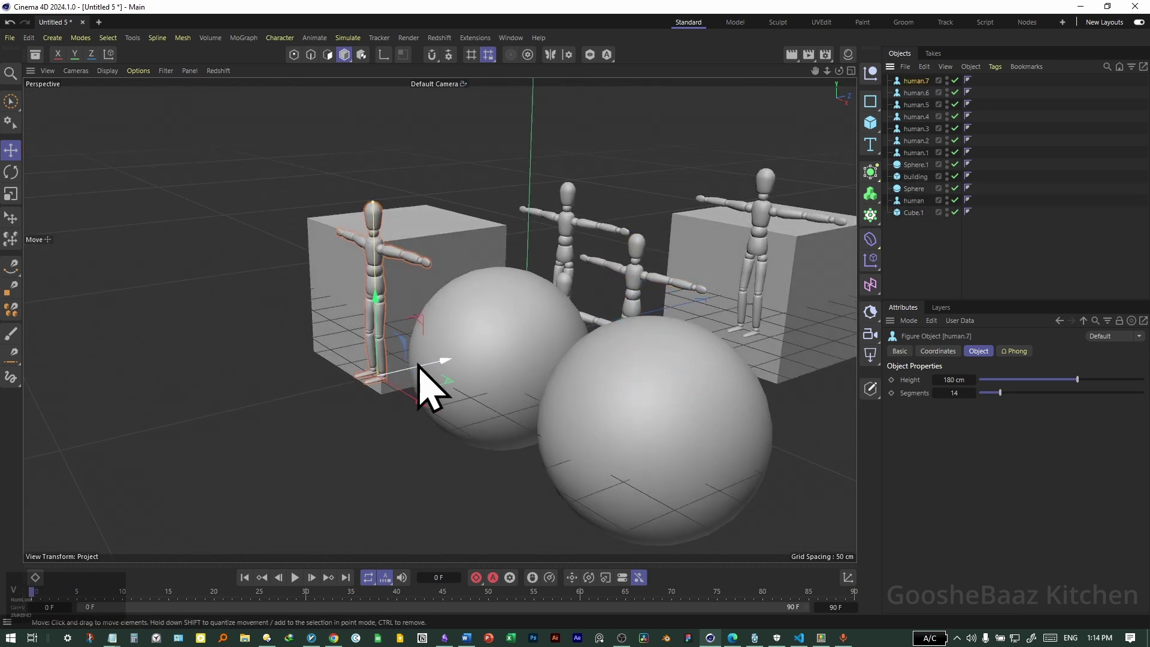
drag(418, 365, 529, 334)
click(380, 371)
Step: Delete all the human copies, human.1 to human.7
click(917, 152)
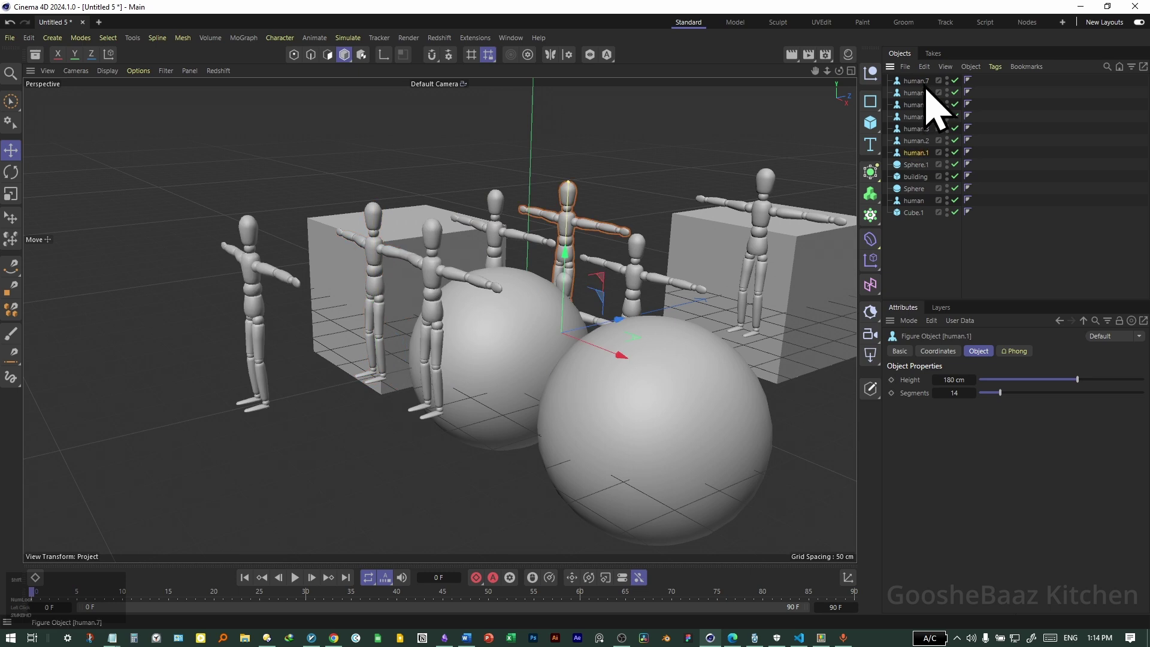
shift+click(918, 82)
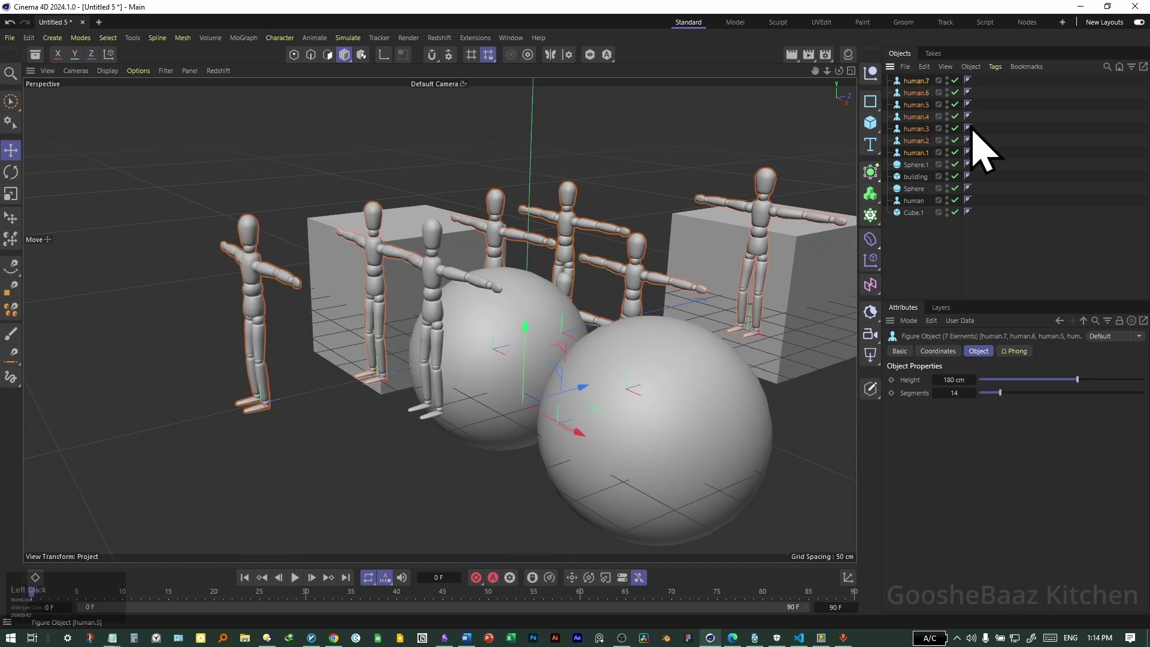
key(Delete)
Step: Duplicate Sphere.1 twice within the object list and move the two copies in opposite directions along the Z axis
click(923, 81)
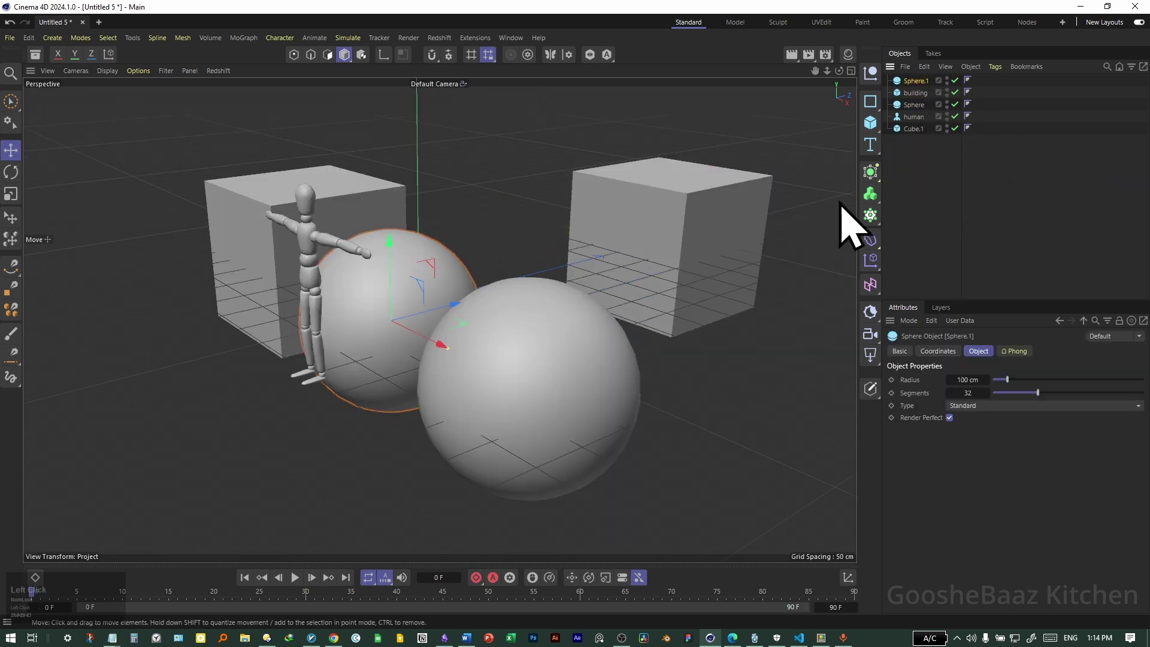
mouse_move(922, 81)
ctrl+mouse_down()
mouse_move(932, 98)
mouse_move(923, 98)
ctrl+mouse_up()
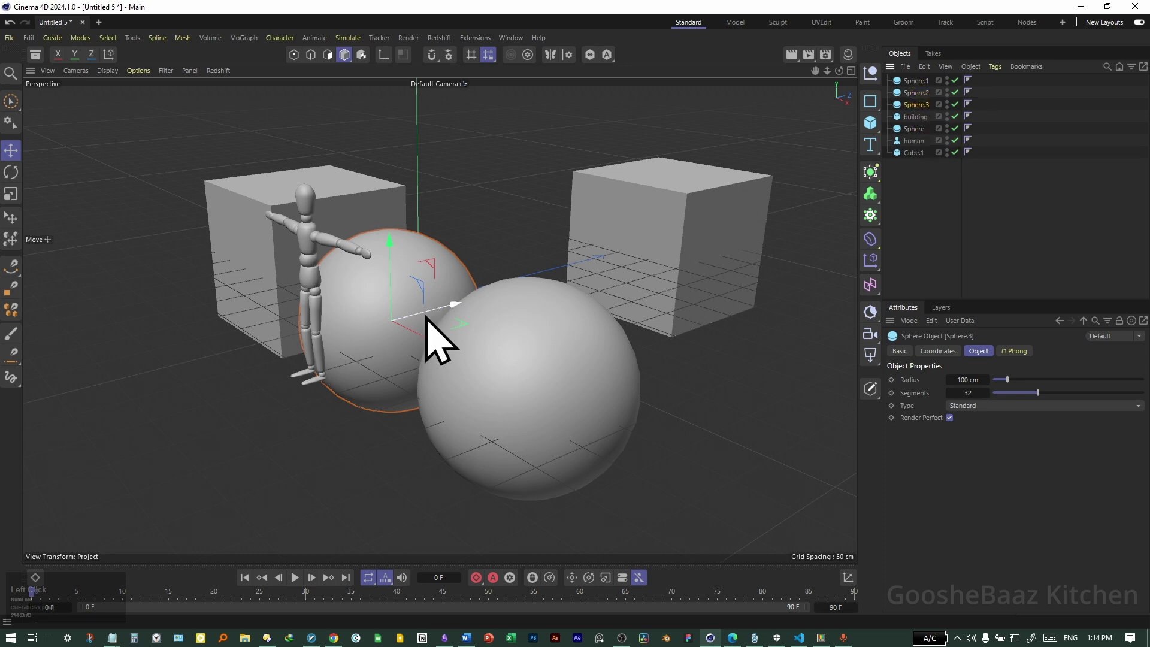
drag(453, 306, 812, 153)
click(916, 92)
drag(458, 329, 267, 388)
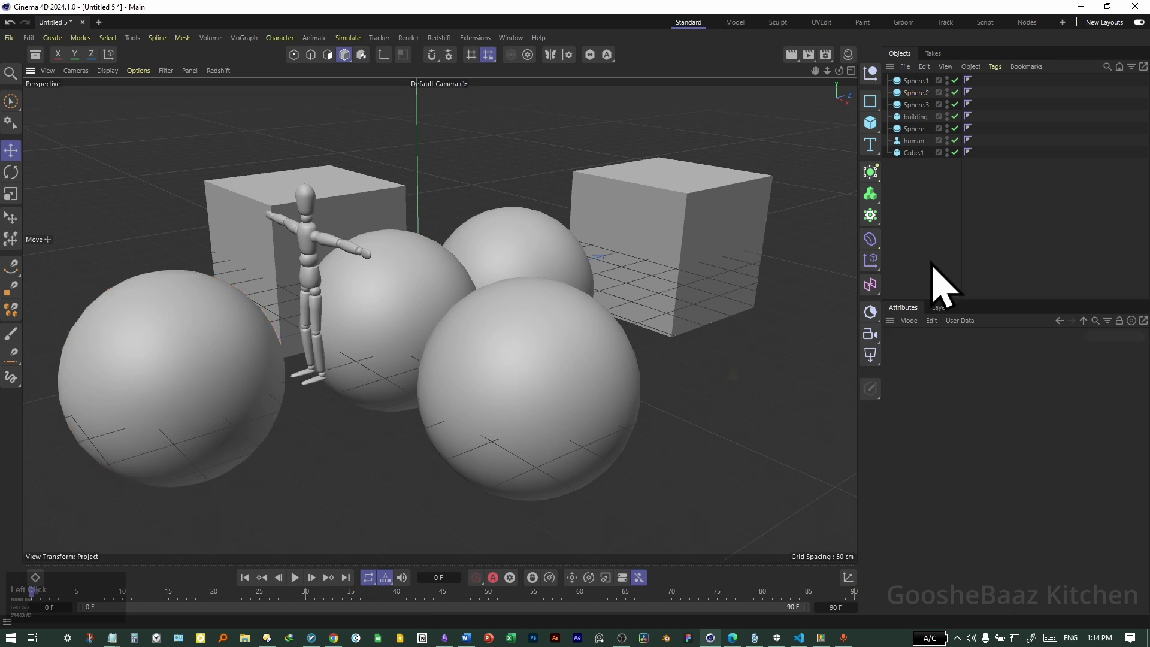
click(925, 220)
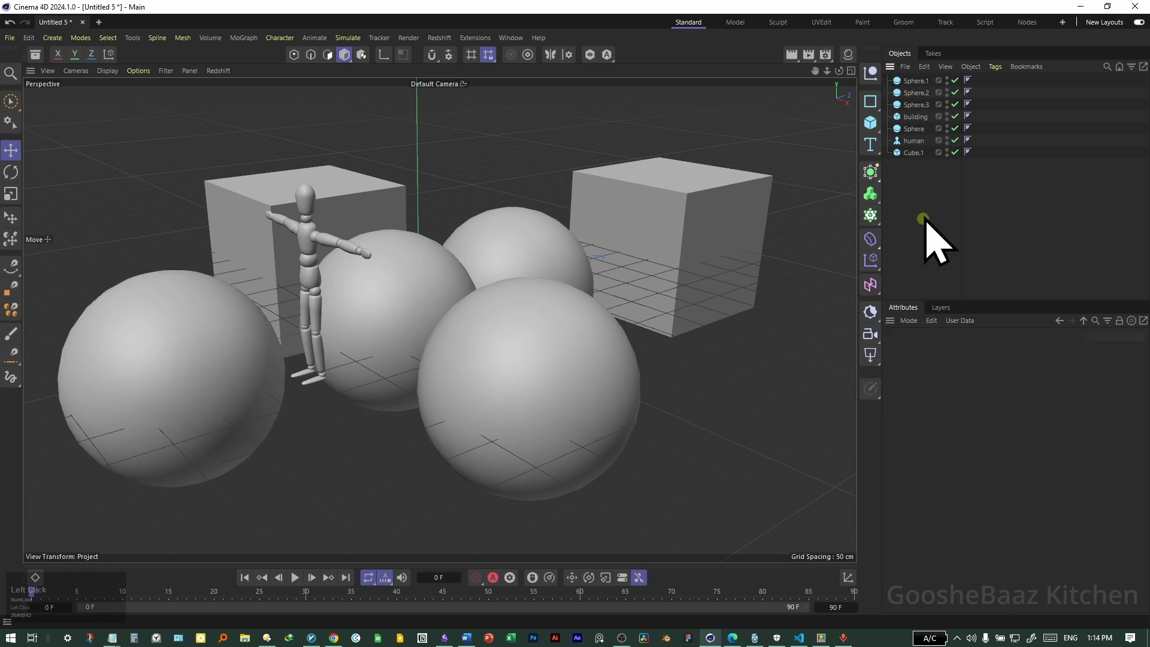
Step: Select Cube.1, building and Sphere individually in the object list, and clear the selection
click(913, 152)
click(915, 116)
click(914, 128)
click(915, 115)
click(916, 129)
click(928, 174)
Step: Select Cube.1, Sphere, Sphere.3 and Sphere.1 together, shift them slightly, and clear the selection
click(914, 152)
ctrl+click(916, 127)
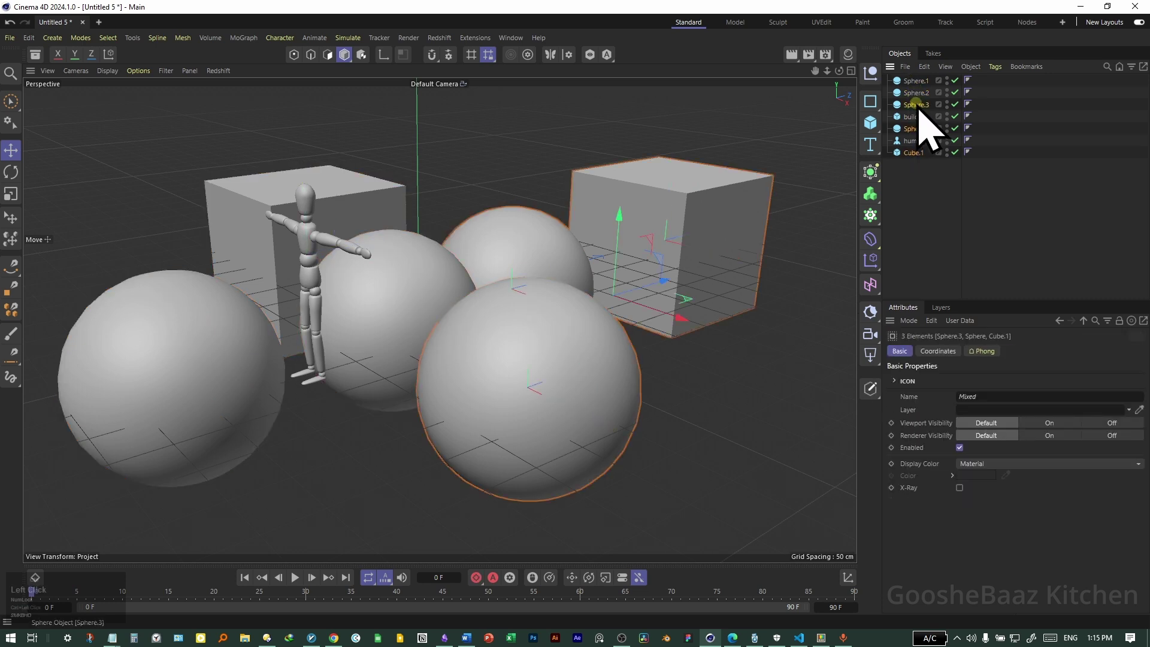
ctrl+click(917, 82)
mouse_move(670, 316)
mouse_down()
mouse_move(635, 318)
mouse_move(641, 307)
mouse_move(664, 325)
mouse_up()
click(928, 174)
Step: Select the range of objects from Cube.1 up to Sphere.2 and shift them slightly together
click(915, 152)
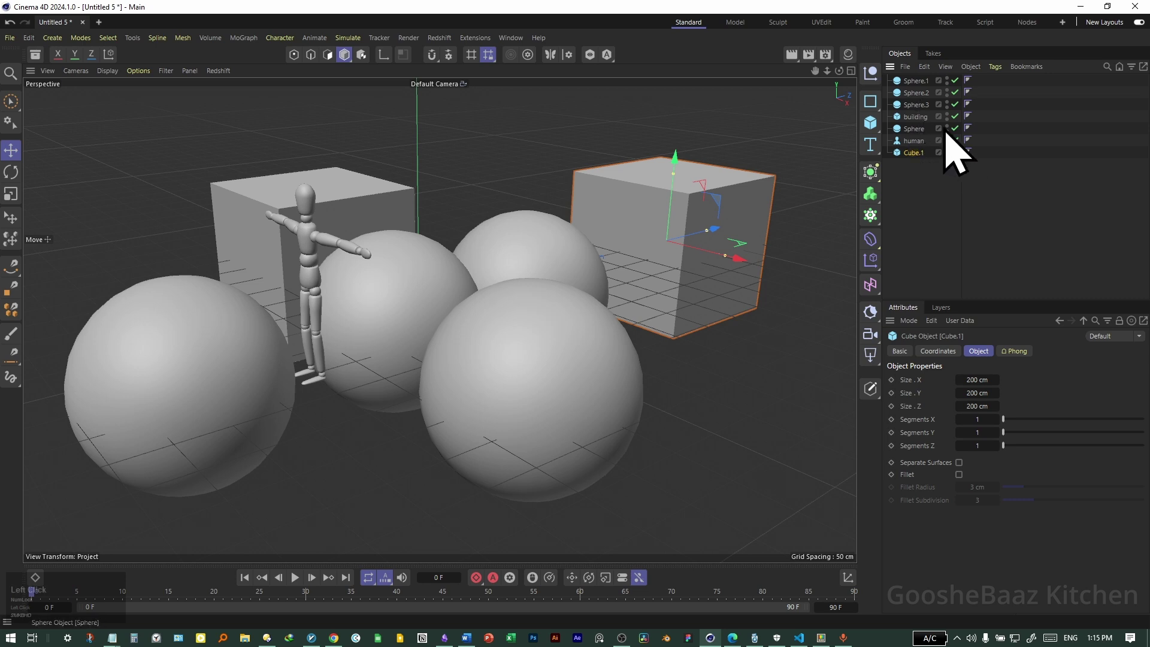
shift+click(915, 92)
drag(507, 304, 472, 308)
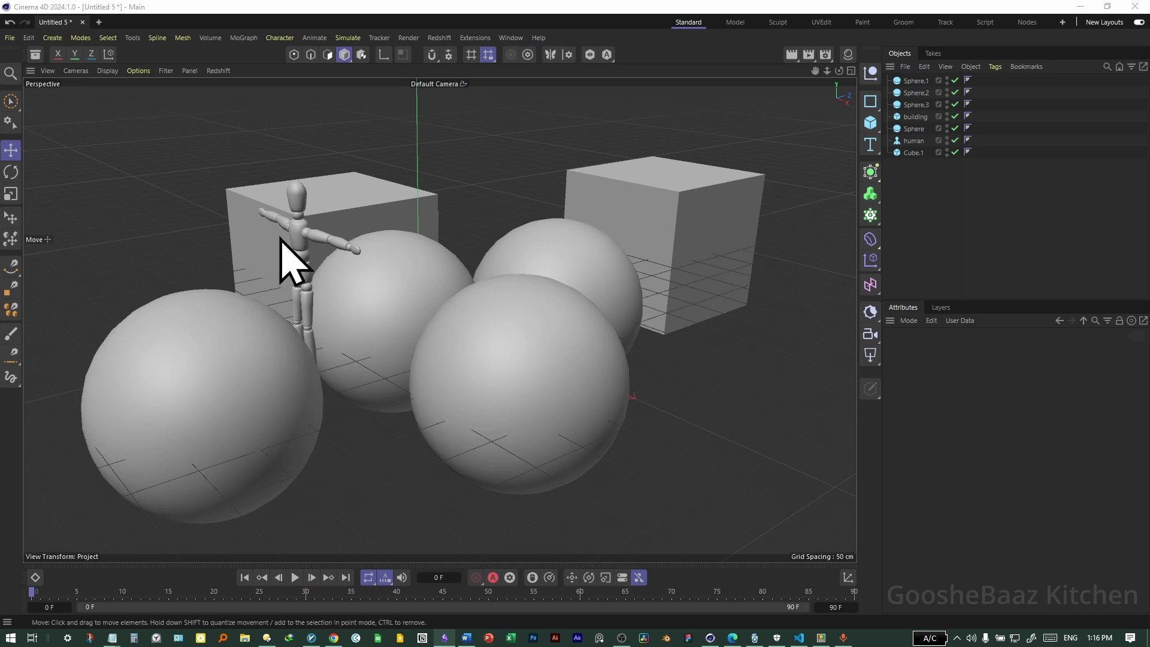
Step: Turn off the human figure's viewport and renderer visibility, and restore both to default
click(306, 267)
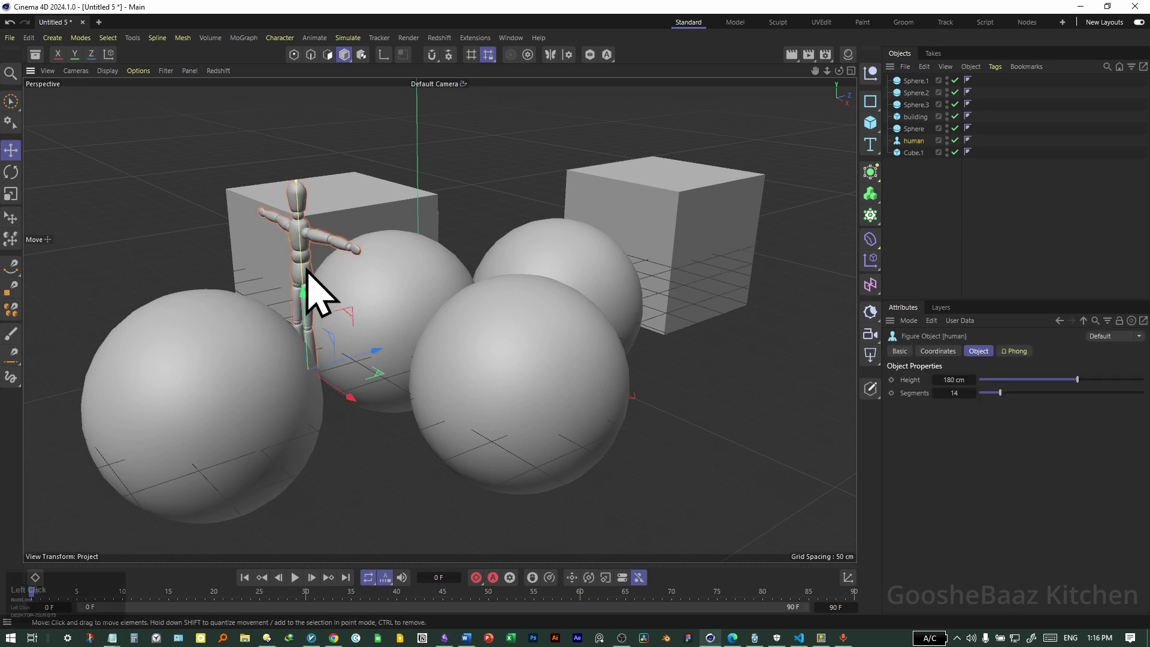
alt+click(948, 142)
alt+click(947, 143)
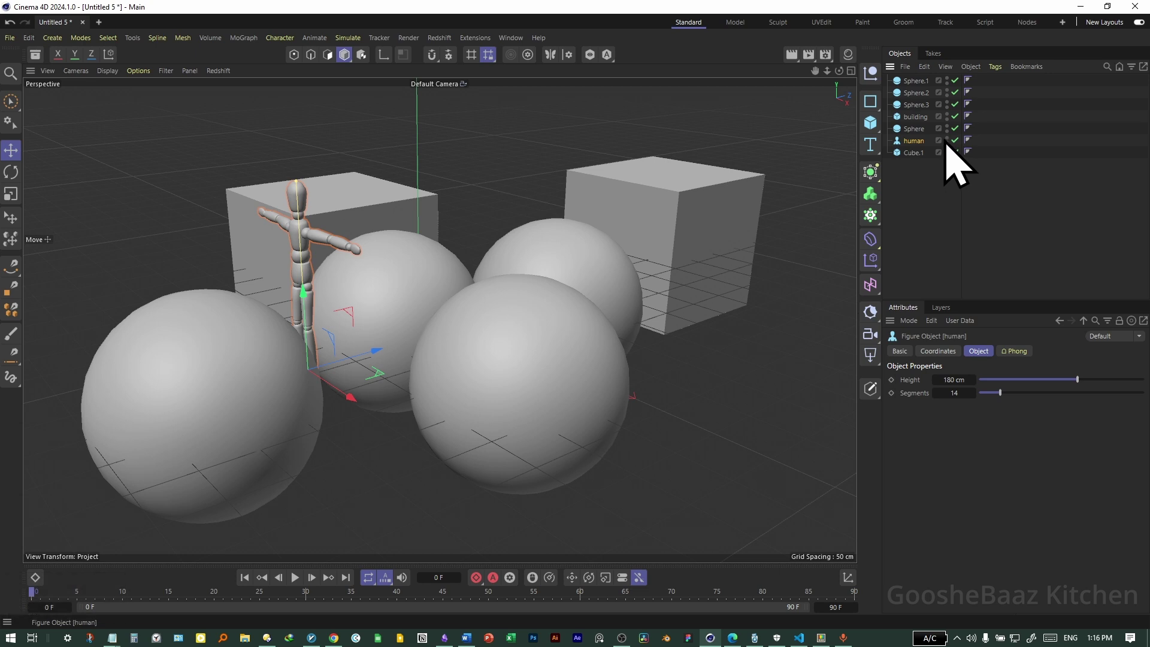
click(947, 139)
click(947, 139)
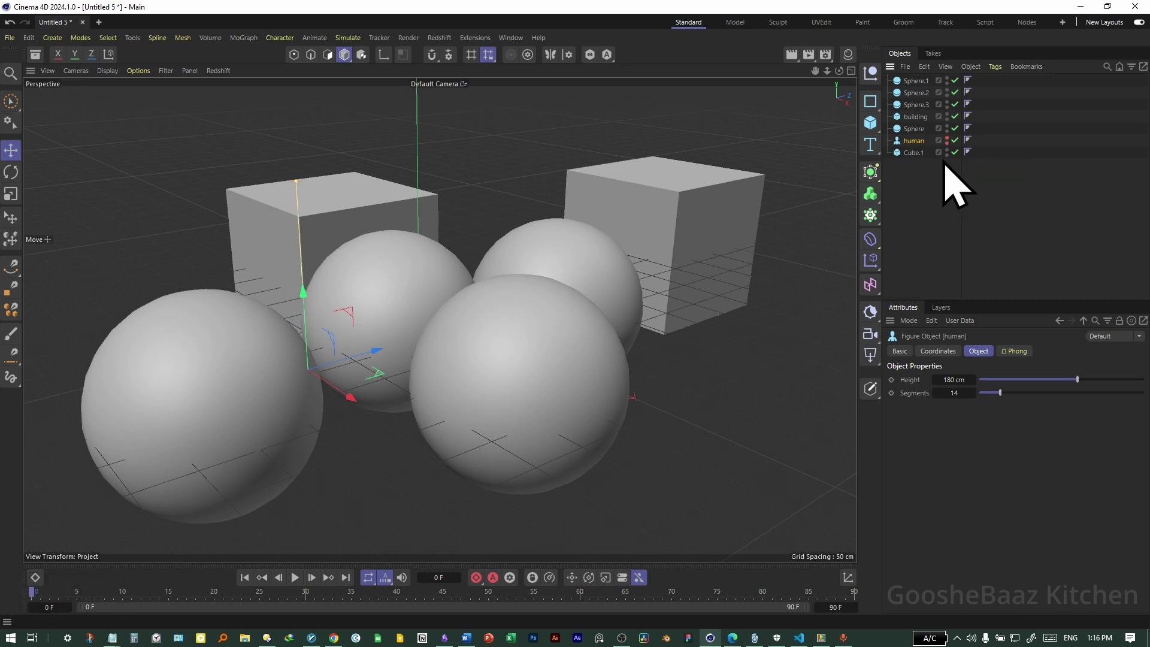
click(947, 139)
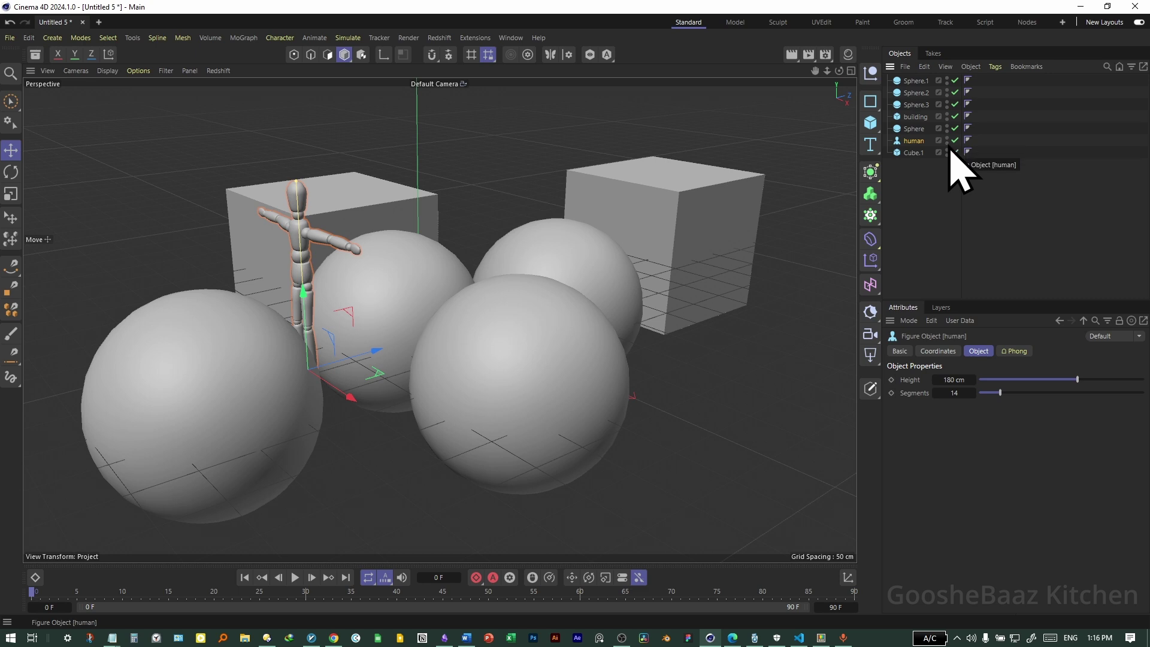
Step: Cycle the human figure's visibility dots through their states and return them to default
alt+click(947, 143)
alt+click(947, 143)
alt+click(947, 143)
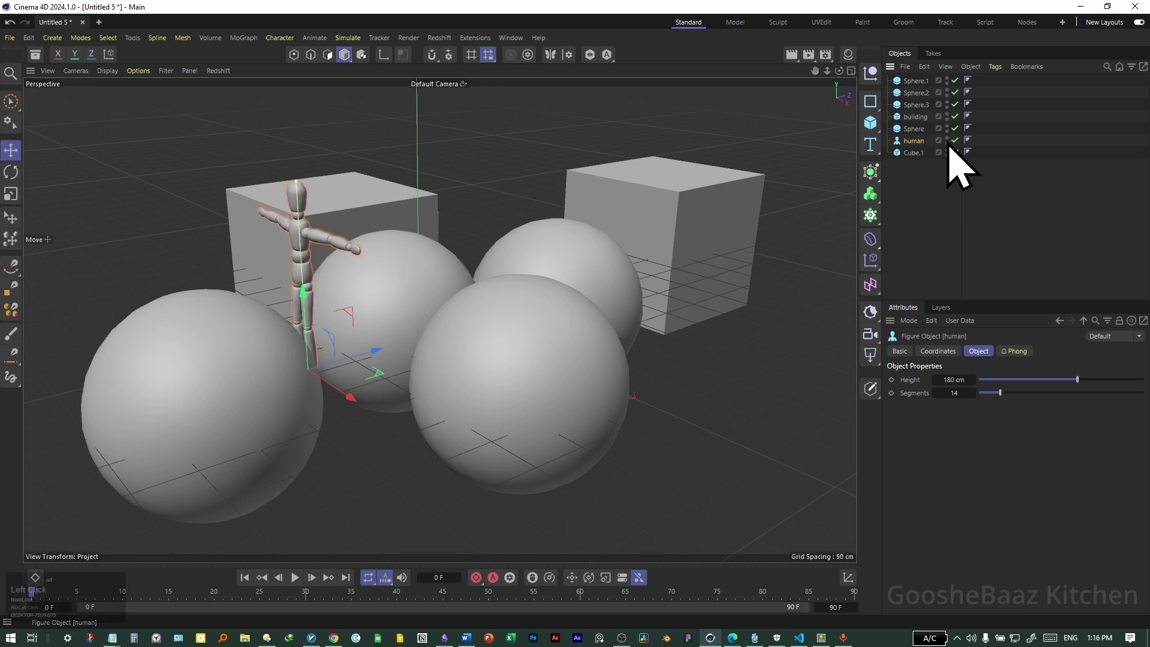
alt+click(947, 143)
click(948, 143)
click(947, 144)
click(947, 143)
click(947, 143)
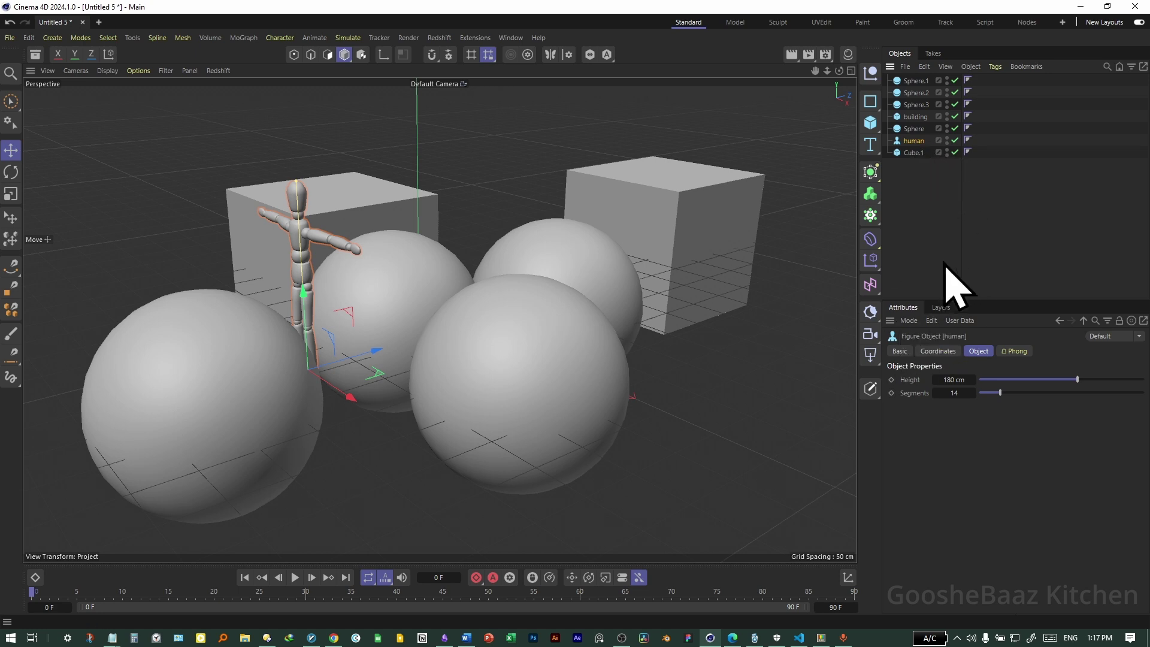
Step: Set the human's viewport visibility to Off, and try renderer visibility Off before returning it to Default
click(900, 351)
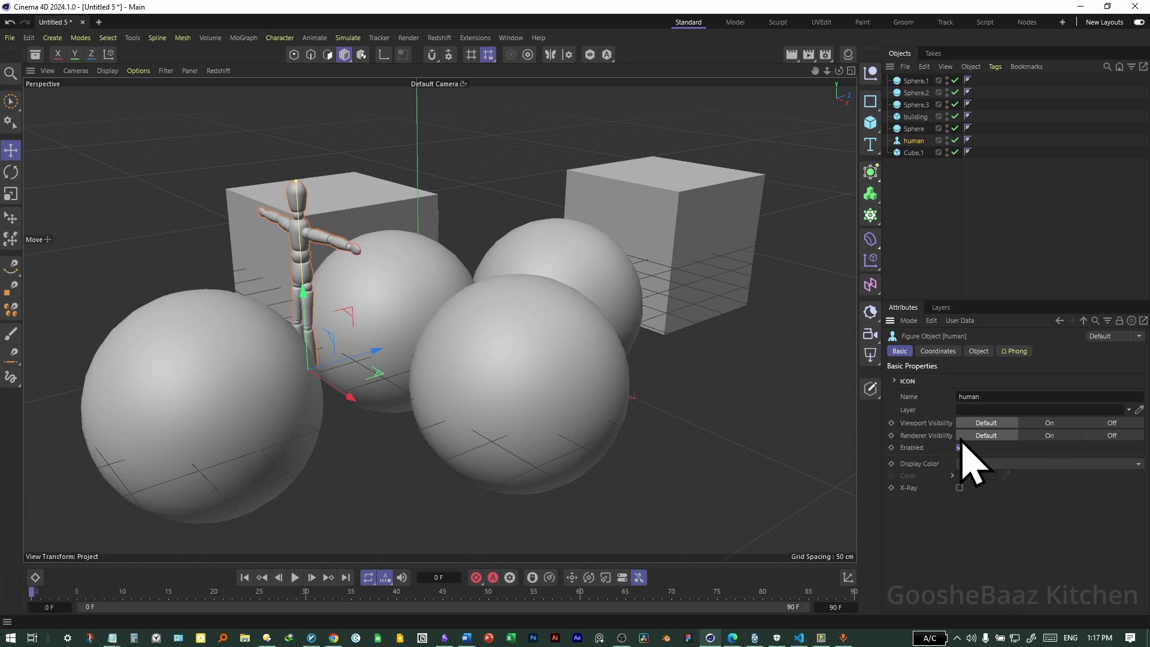
click(1108, 423)
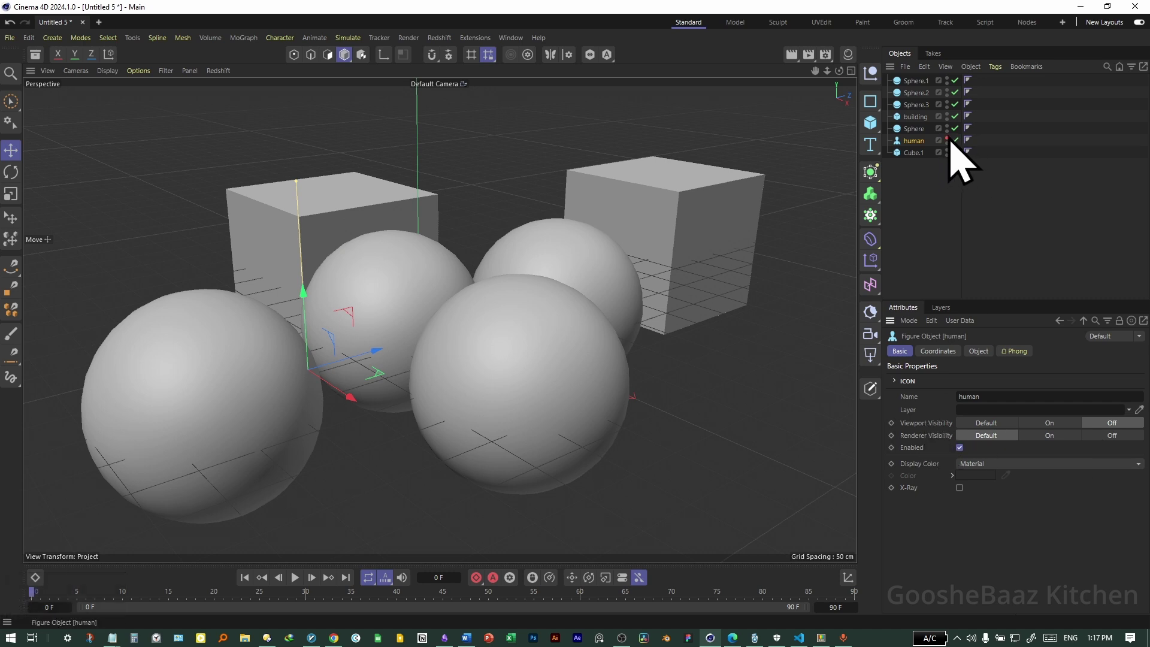
click(1113, 435)
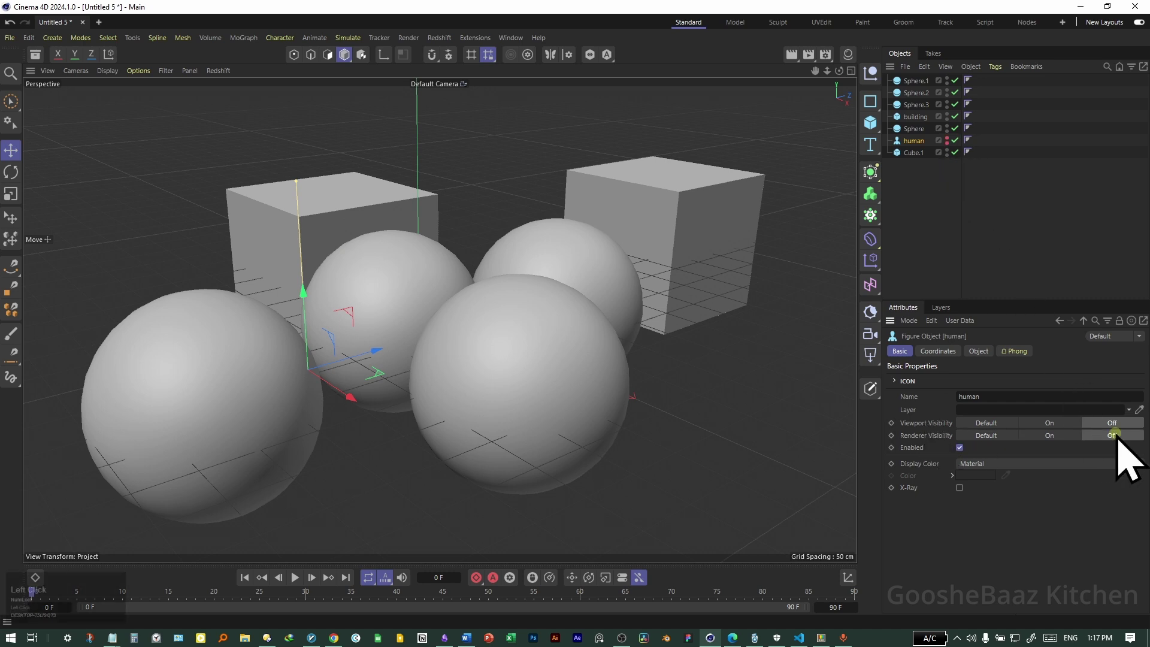
click(989, 437)
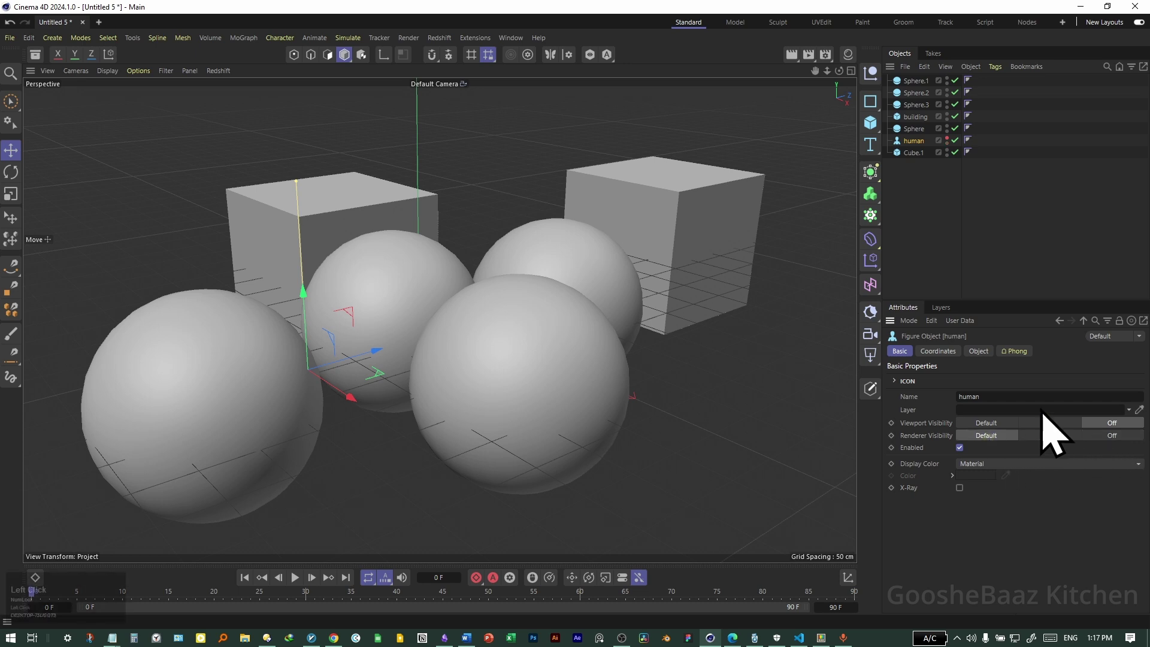
Step: Reset the human figure's visibility dots to default after cycling through their states, and clear the selection
alt+click(947, 140)
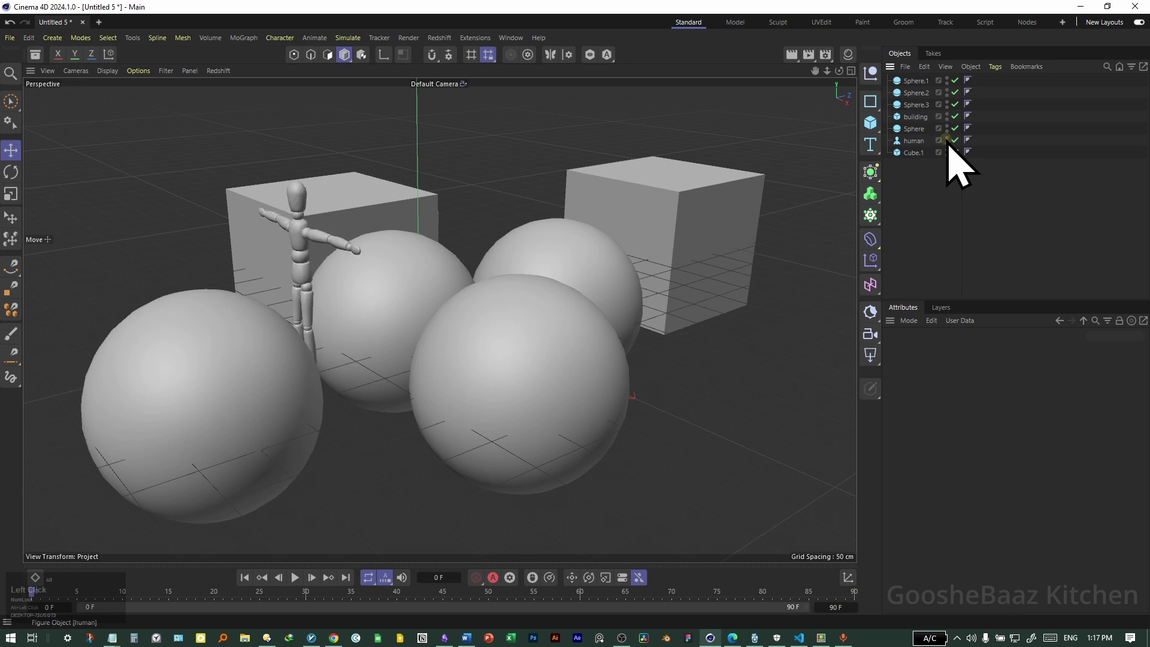
click(947, 140)
click(947, 139)
click(947, 140)
click(947, 139)
click(917, 105)
click(934, 262)
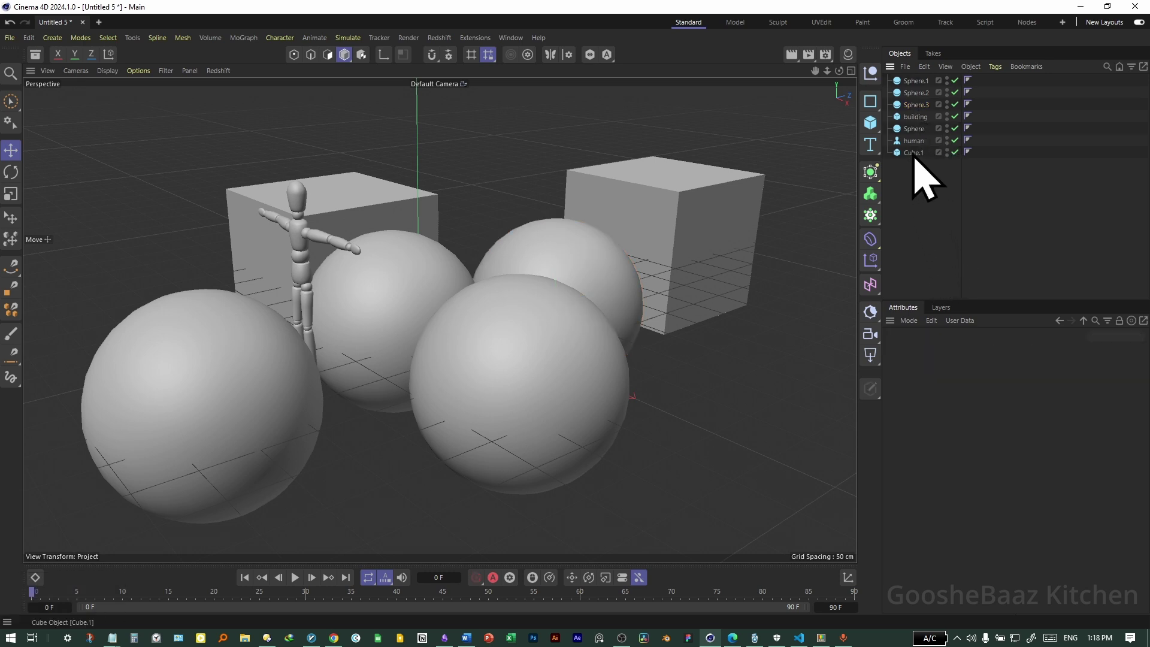
Step: Delete Sphere, Sphere.1 and Sphere.3 together, and delete all the remaining objects to empty the scene
click(560, 336)
shift+click(568, 274)
shift+click(434, 293)
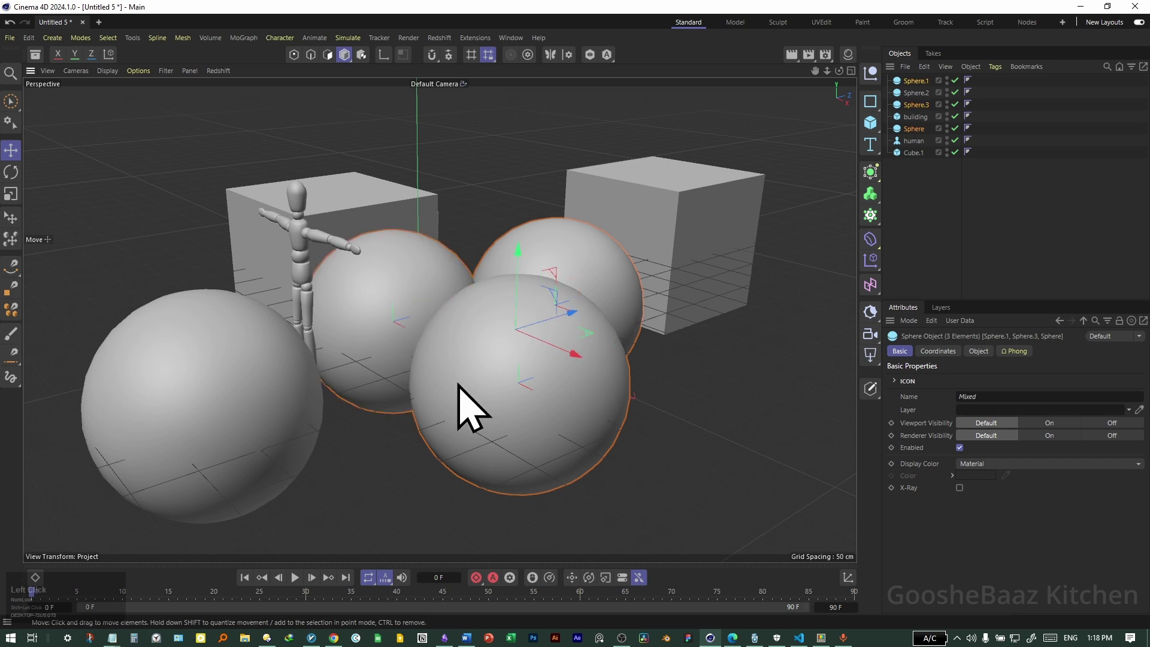
key(Delete)
click(428, 306)
key(ctrl+a)
key(Delete)
Step: Build a tree from a cone, two stacked copies of it and a cylinder slimmed and shortened into a trunk
drag(872, 125, 1000, 214)
ctrl+drag(416, 122, 449, 231)
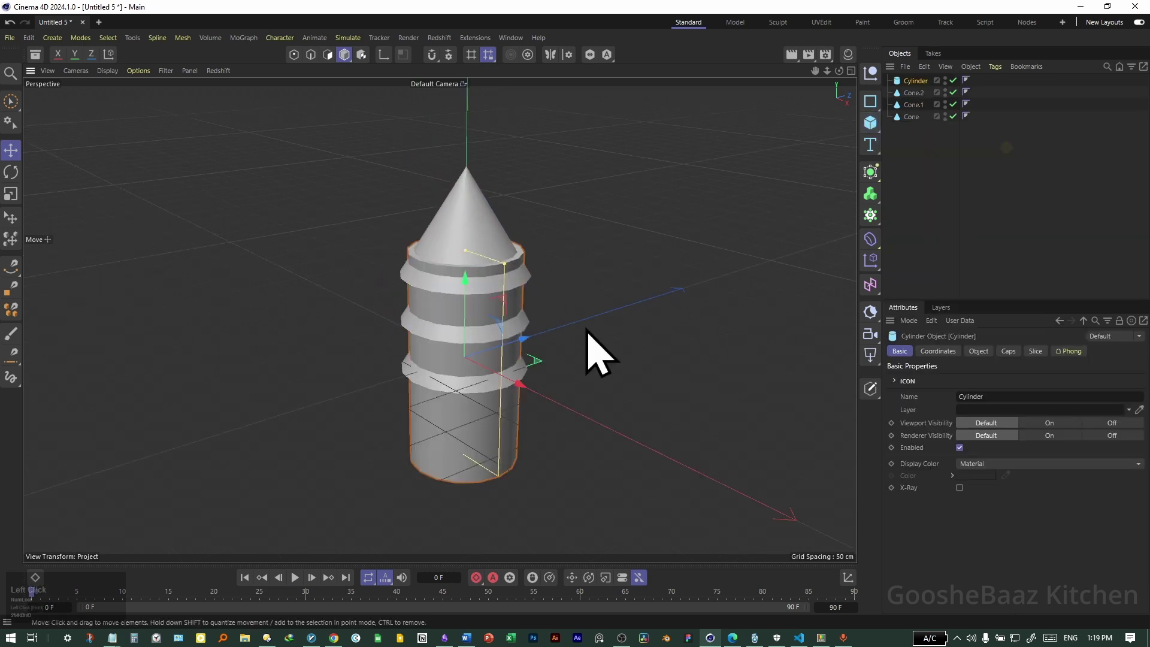
drag(504, 263, 471, 334)
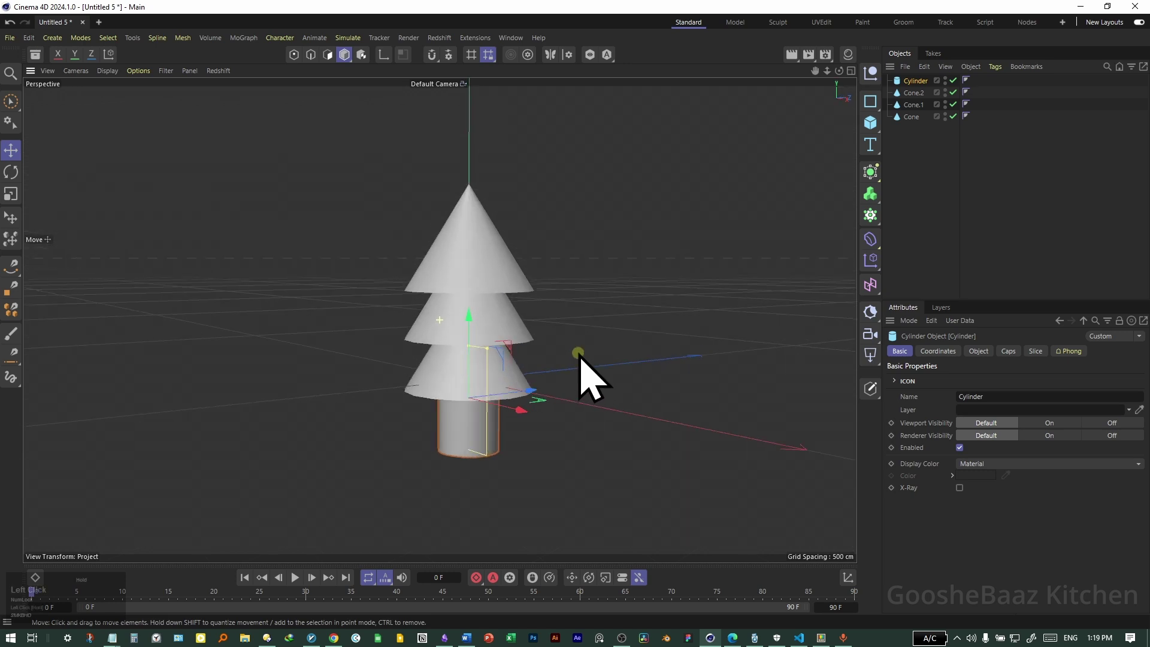
click(647, 390)
Step: Select all four tree parts in the object list, and clear the selection to inspect the tree
drag(961, 161, 897, 75)
alt+drag(497, 315, 588, 327)
click(425, 415)
alt+drag(425, 415, 590, 390)
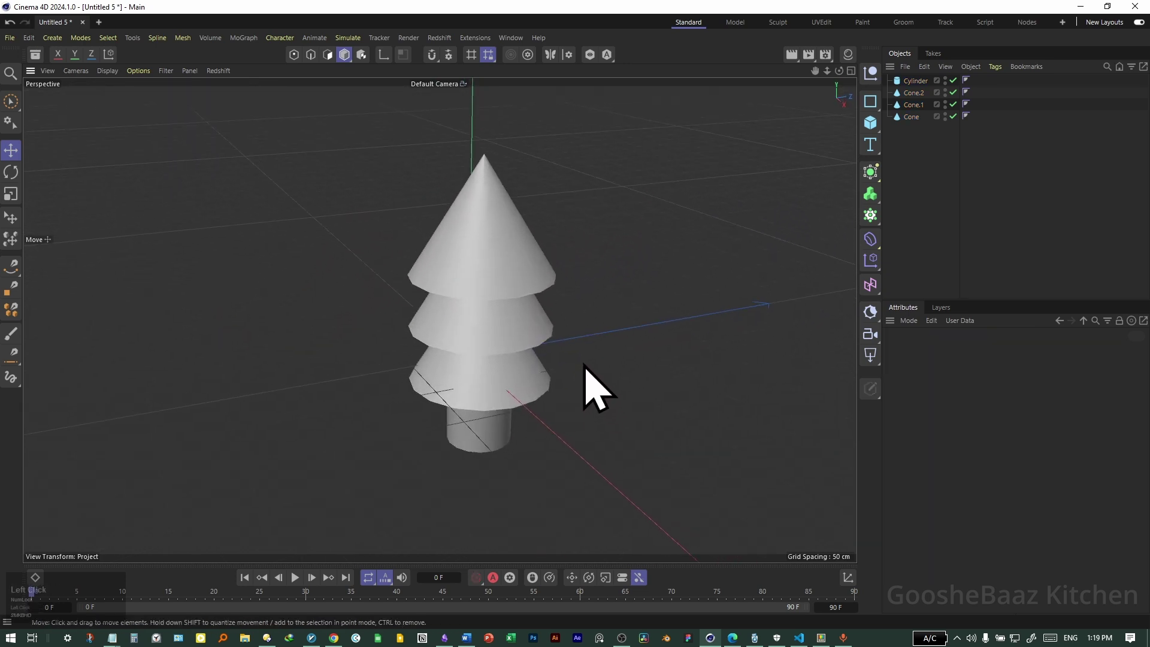
Step: Try moving the top cone, bottom cone and trunk together, and undo the move
click(545, 286)
shift+click(512, 387)
shift+click(498, 429)
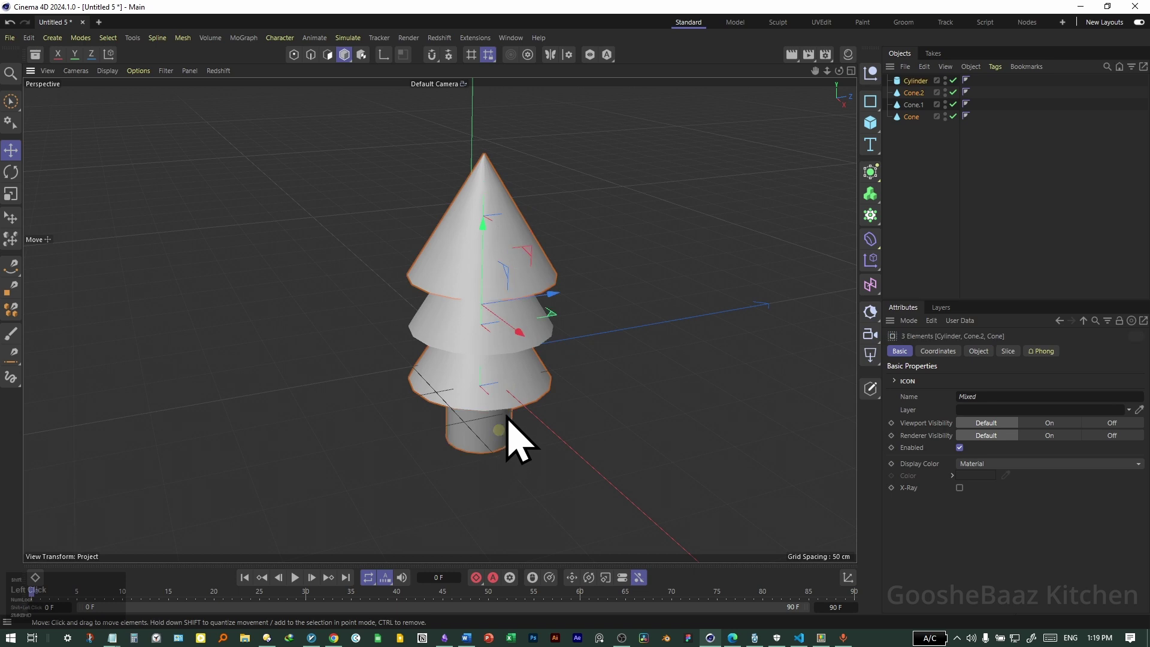
drag(517, 336, 617, 418)
key(ctrl+z)
click(580, 414)
alt+drag(580, 414, 548, 418)
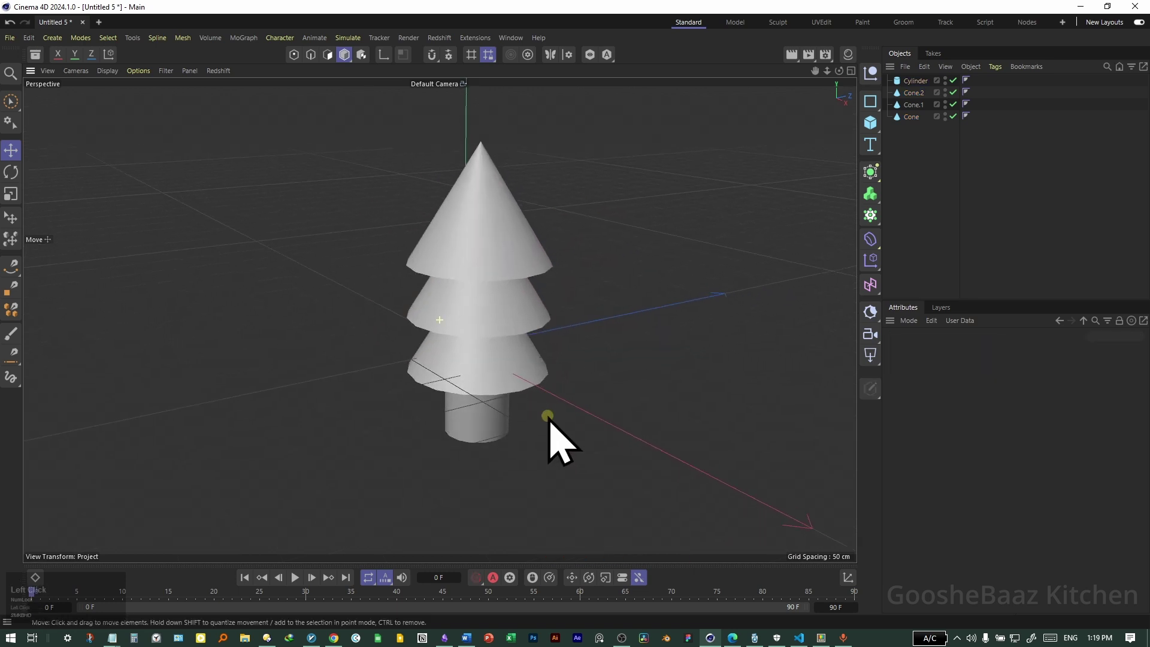
Step: Select the three cones in the object list and make them children of the cylinder
click(500, 436)
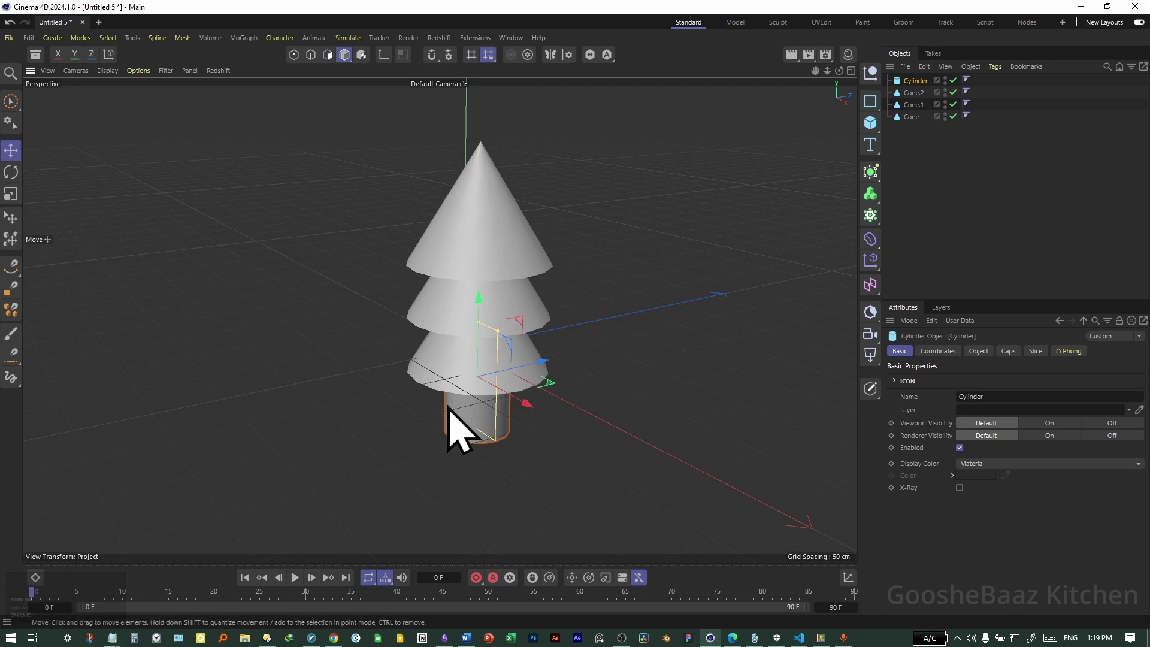
click(673, 210)
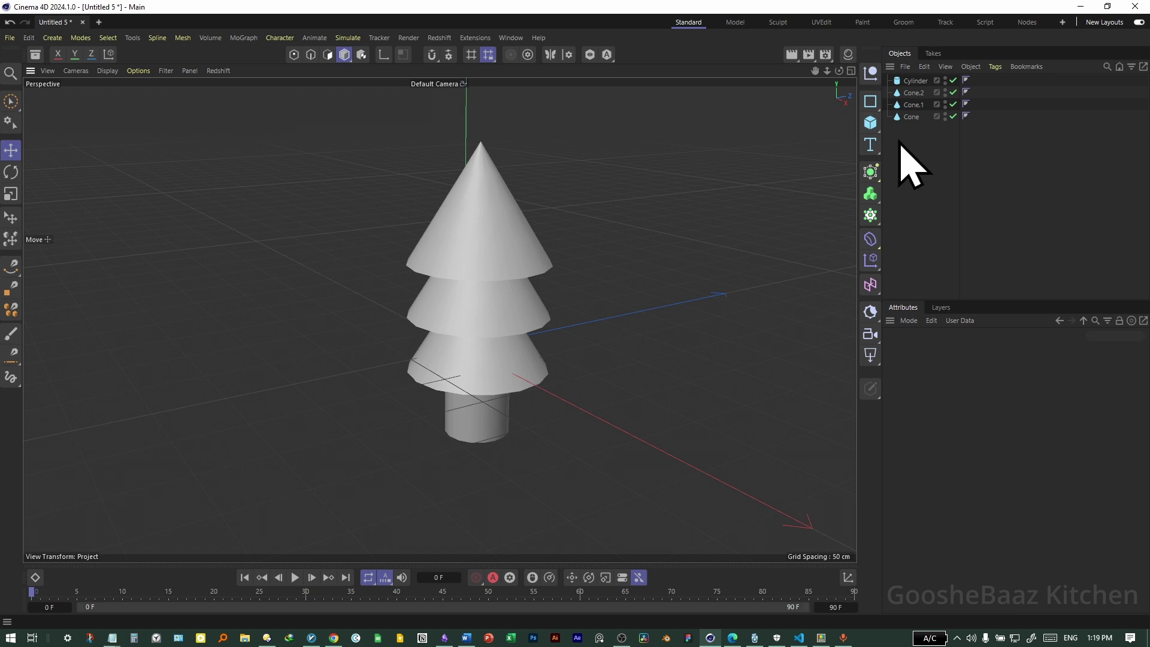
click(924, 145)
mouse_move(904, 106)
mouse_down()
mouse_move(925, 81)
mouse_move(935, 90)
mouse_move(923, 97)
mouse_up()
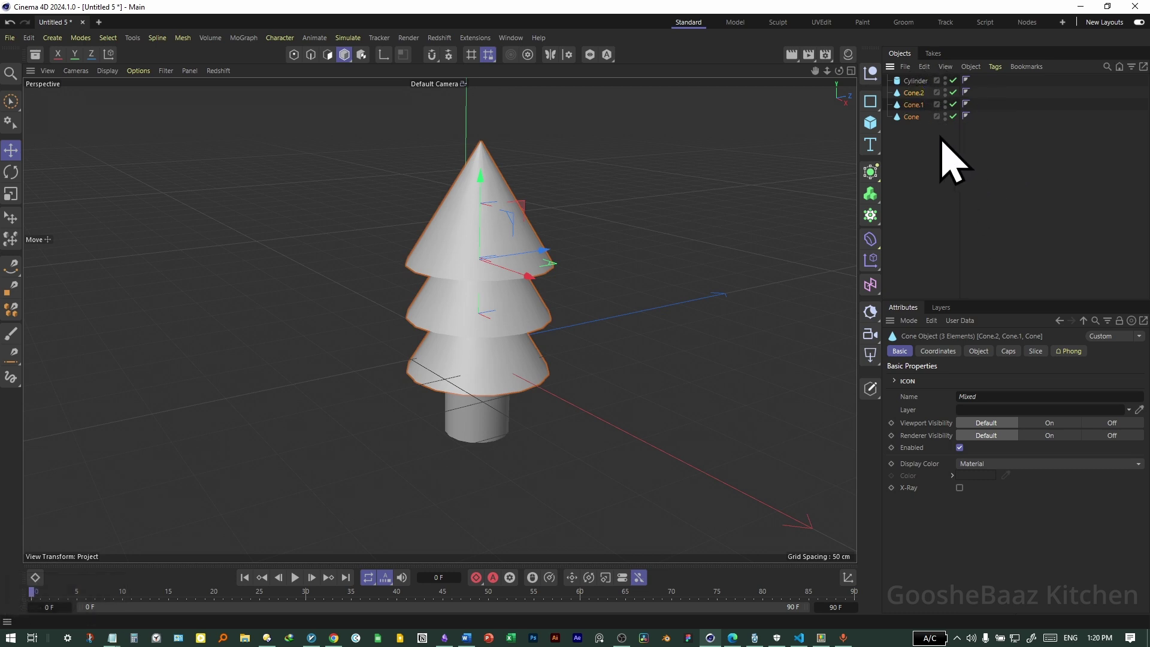
mouse_move(906, 97)
mouse_down()
mouse_move(935, 83)
mouse_move(916, 81)
mouse_up()
Step: Expand the cylinder's hierarchy, select each child cone in turn, and collapse the hierarchy
click(890, 90)
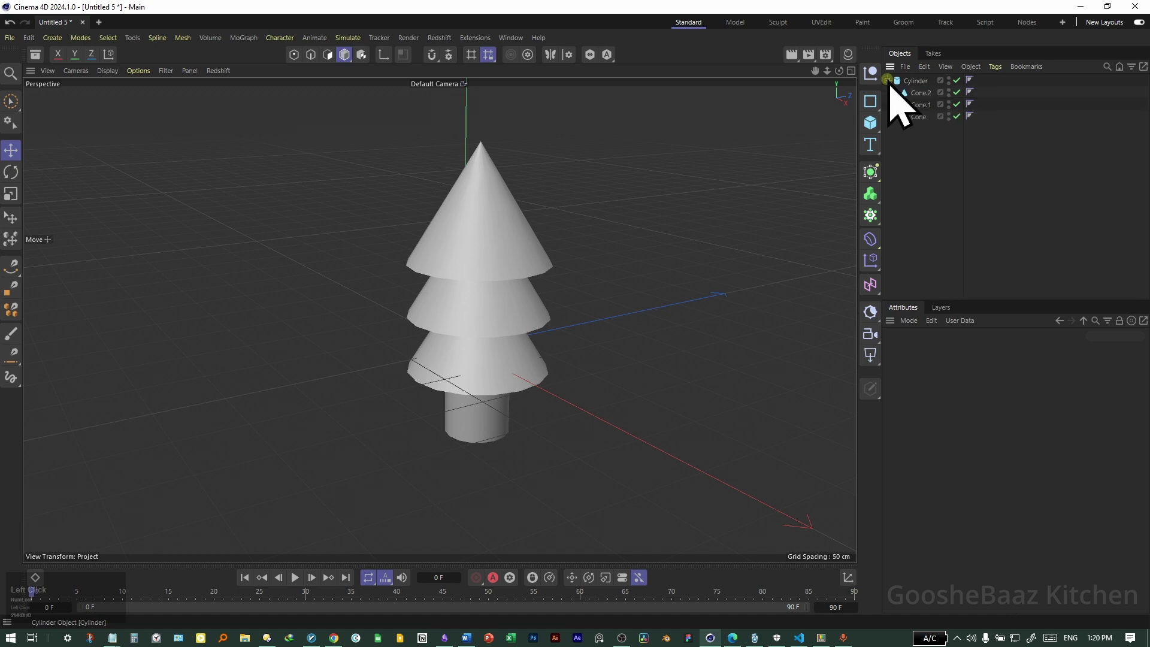
click(922, 93)
click(924, 105)
click(926, 117)
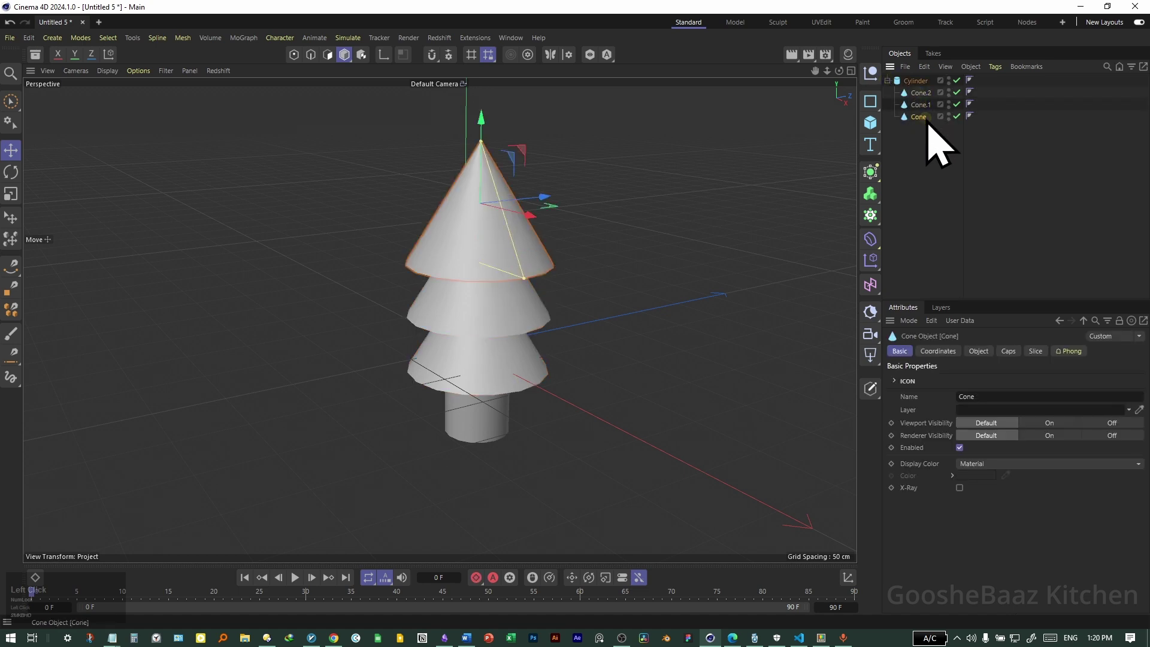
click(888, 81)
Step: Move the whole tree slightly using its cylinder parent, and expand the cylinder's hierarchy
click(503, 424)
drag(533, 402, 538, 414)
drag(547, 372, 550, 372)
drag(644, 381, 520, 354)
click(887, 80)
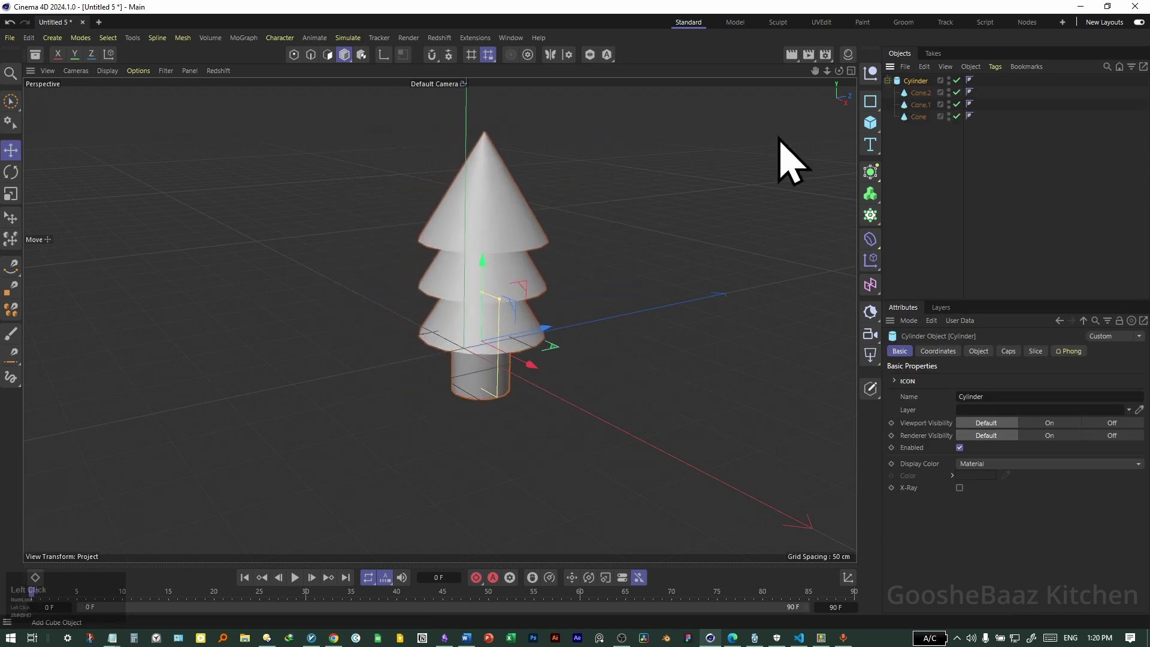
Step: Select the top cone alone and the cylinder parent in turn to compare what each selection includes
click(563, 287)
click(527, 239)
click(915, 82)
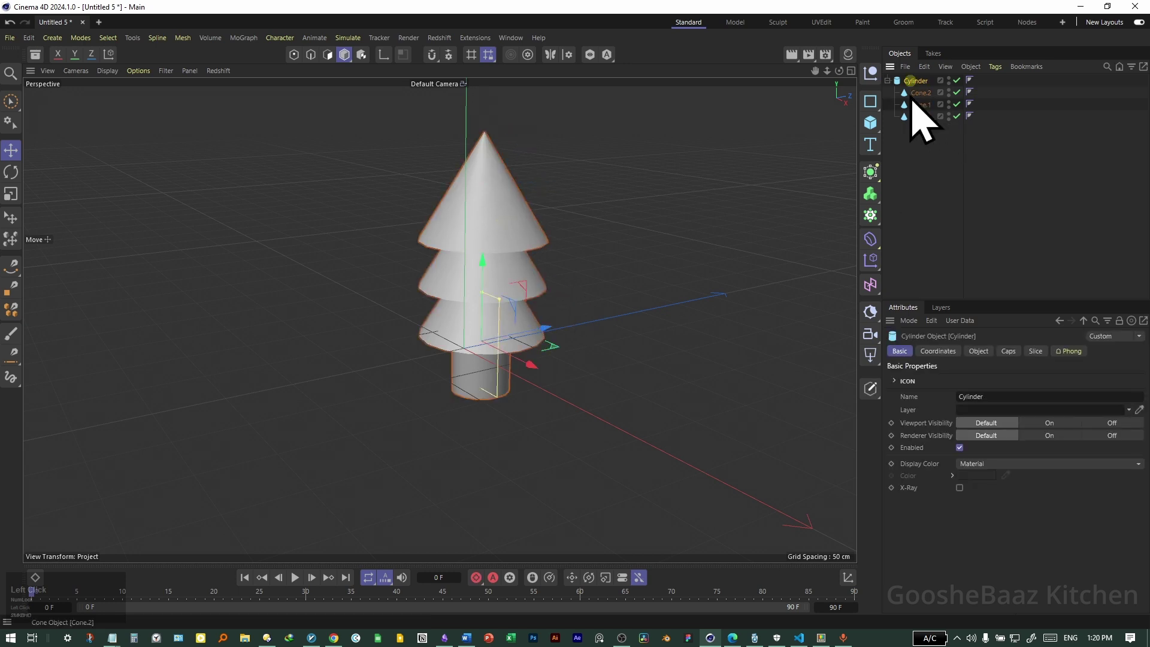
click(617, 321)
Step: Try moving the top and middle cones independently and shifting the cylinder parent, and restore the tree
click(512, 201)
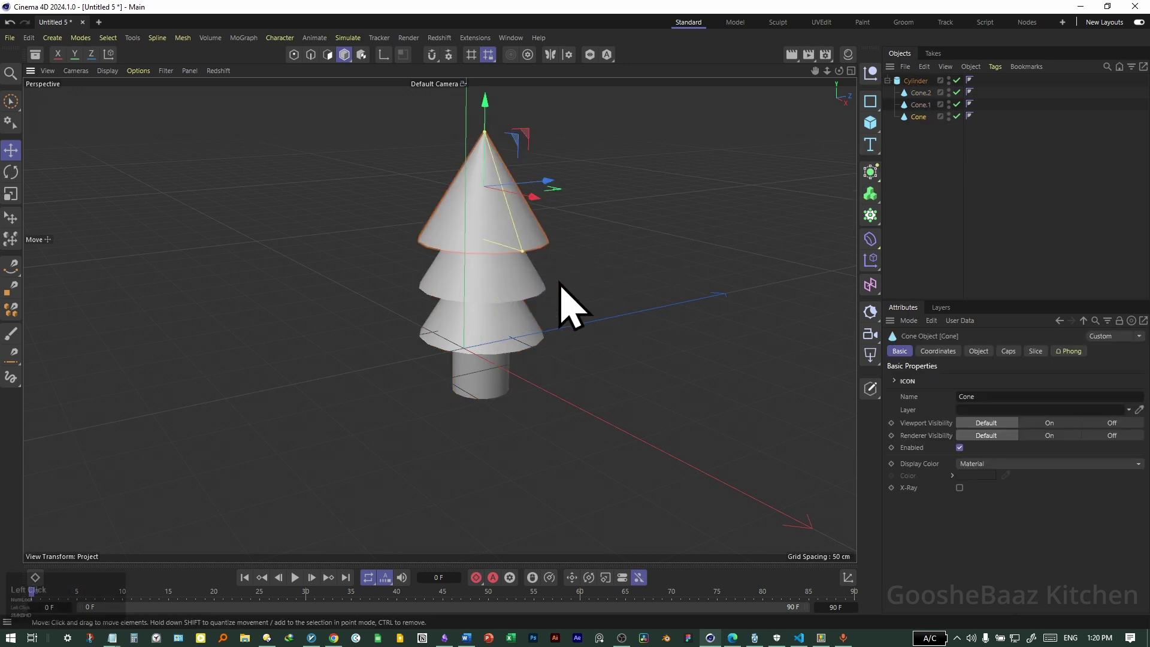
drag(530, 205, 587, 217)
click(499, 293)
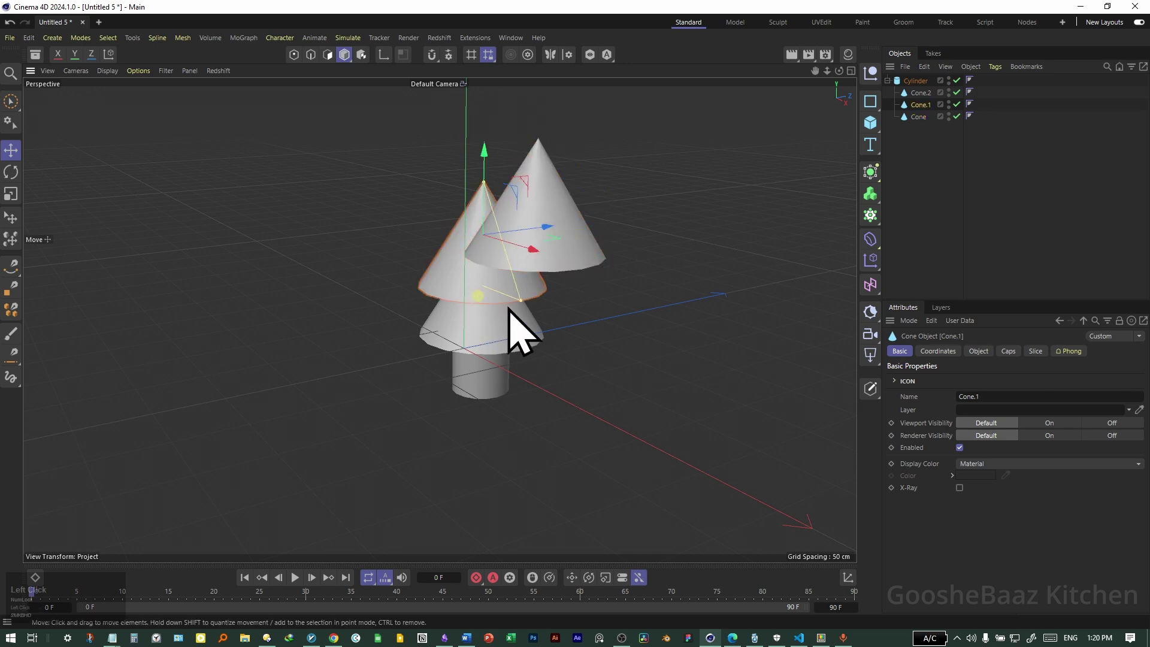
drag(530, 239, 470, 250)
click(927, 84)
mouse_move(533, 357)
mouse_down()
mouse_move(599, 411)
mouse_move(552, 358)
mouse_up()
click(896, 142)
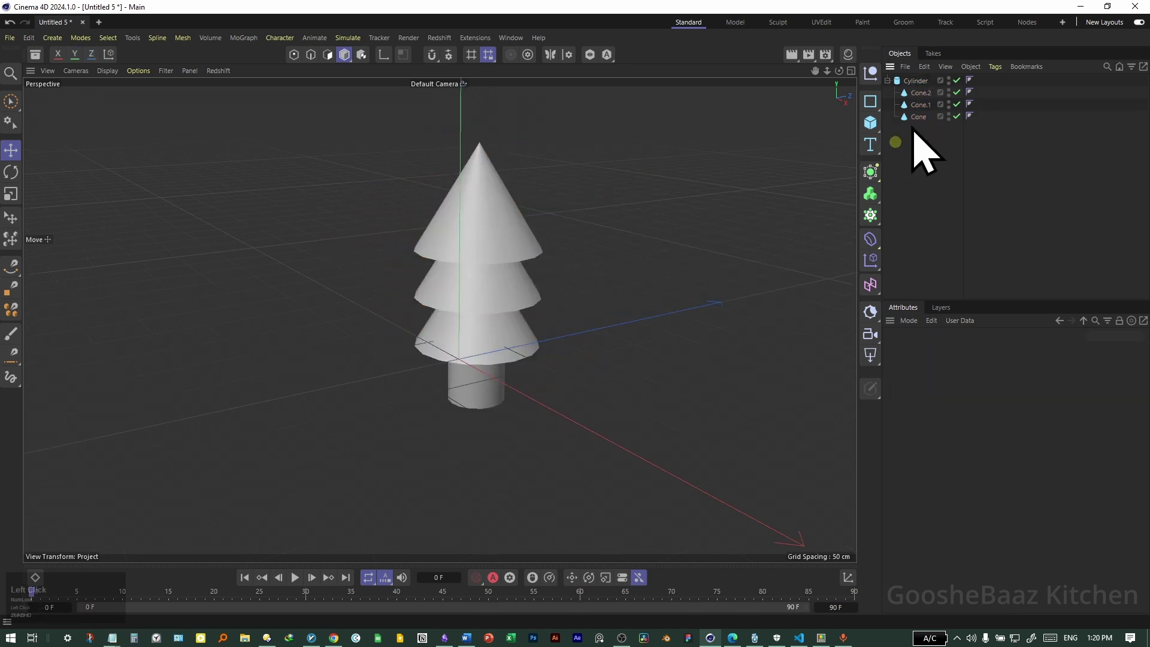
Step: Add a small sphere and position it on the tip of the tree's top cone
click(918, 116)
click(924, 126)
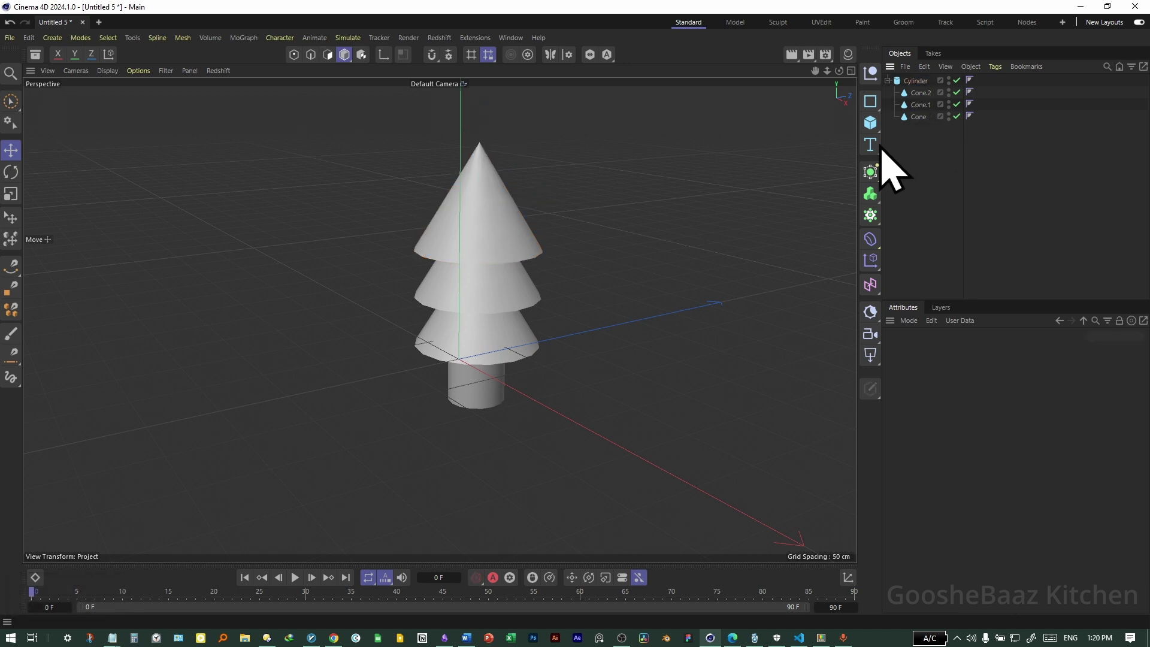
click(870, 122)
click(1010, 183)
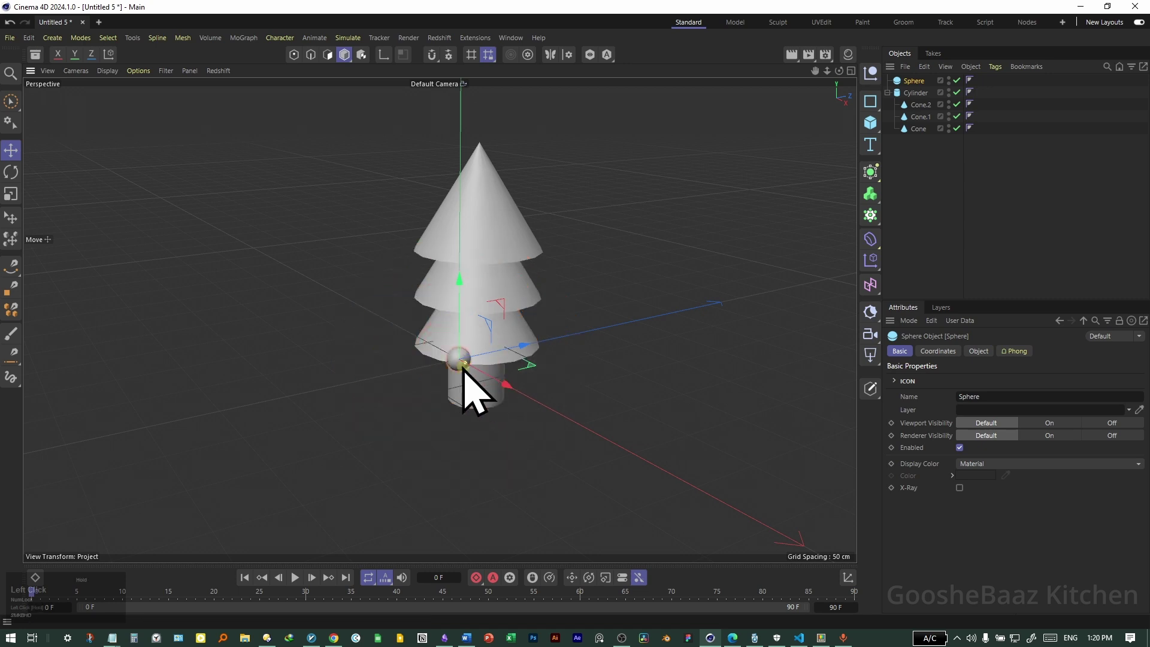
middle_click(465, 370)
middle_click(321, 457)
scroll(507, 323, up, 3)
drag(436, 400, 536, 144)
Step: Move the sphere into the tree's hierarchy and make it a child of the top cone
drag(914, 81, 926, 125)
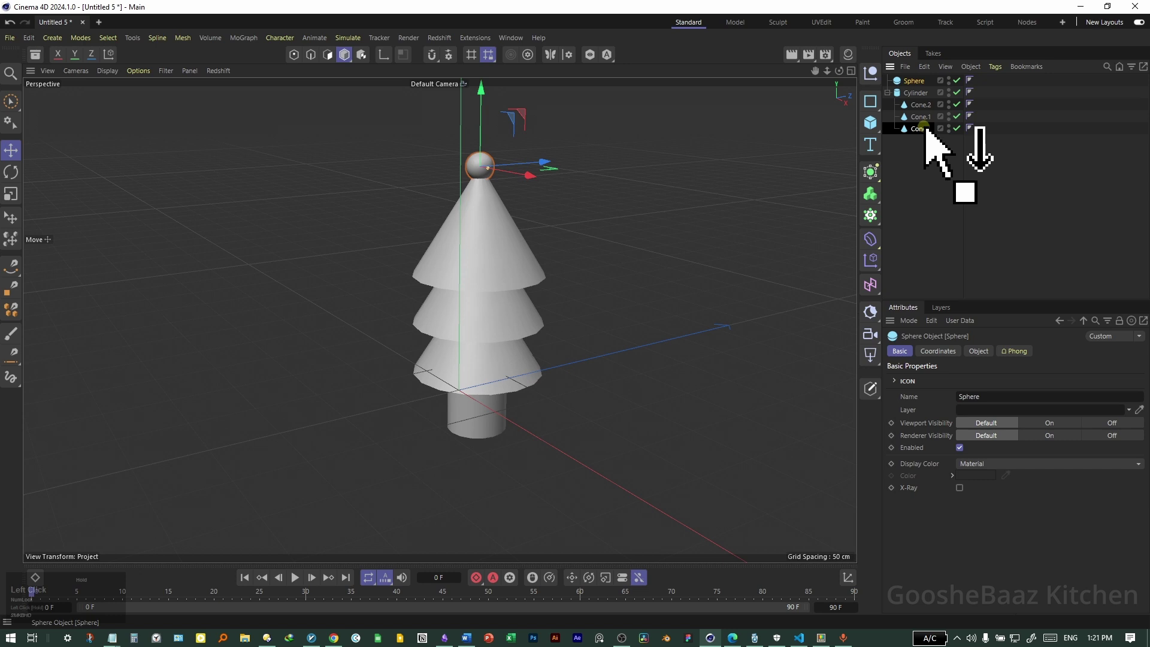
click(470, 276)
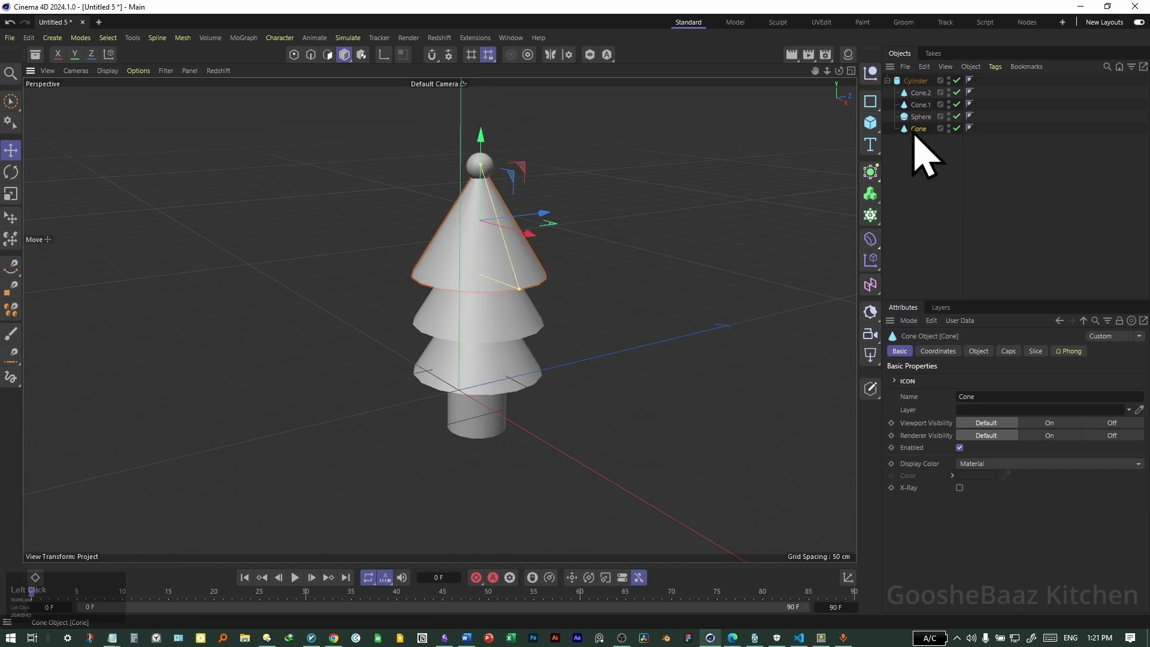
drag(924, 120, 929, 136)
click(470, 278)
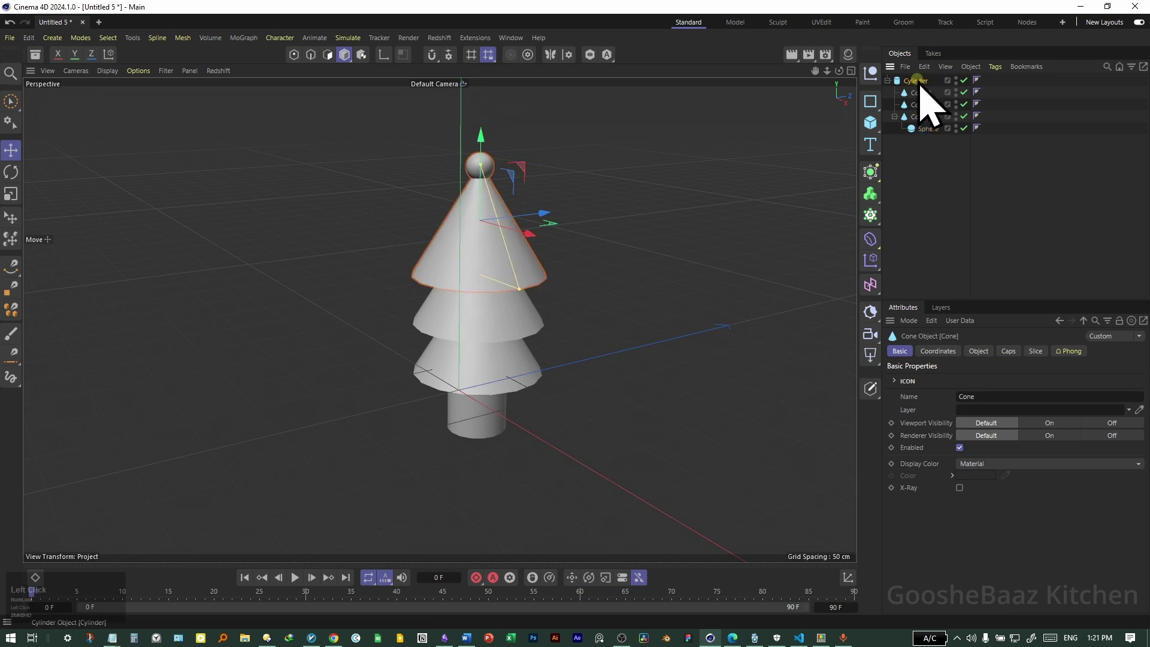
Step: Try moving the top cone with its child sphere and the sphere alone, undoing each move
drag(526, 244, 516, 239)
key(ctrl+z)
click(929, 128)
drag(526, 175, 578, 226)
key(ctrl+z)
Step: Try moving the whole tree through its cylinder parent, undo the move and clear the selection
click(916, 81)
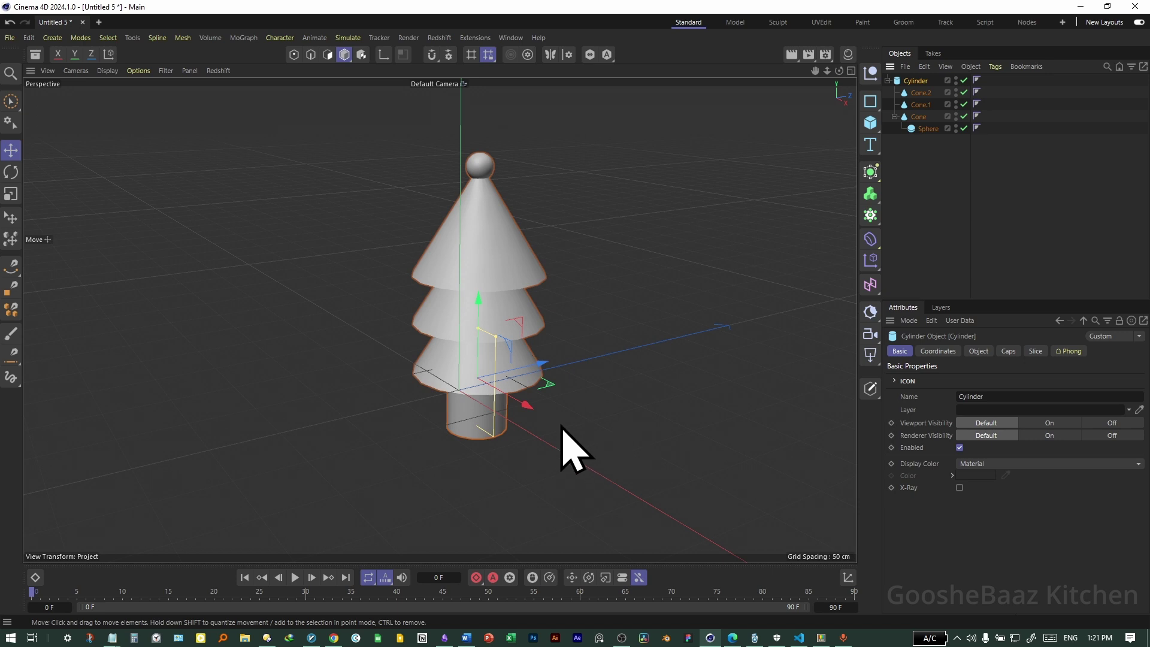
drag(527, 419, 585, 451)
key(ctrl+z)
click(1035, 154)
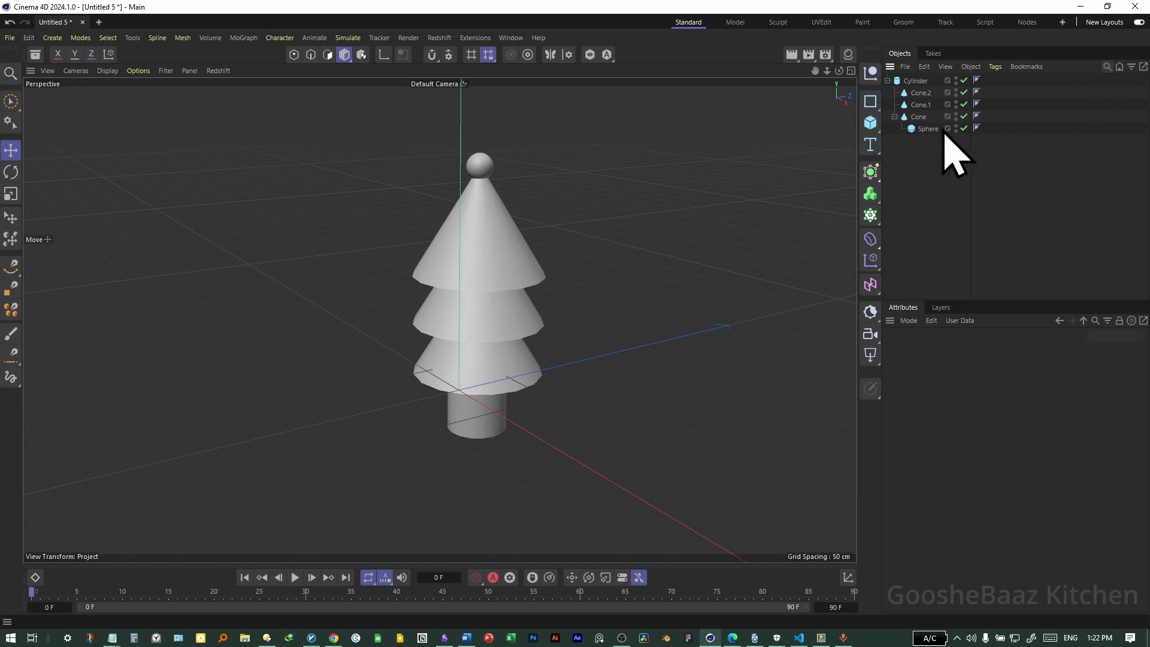
Step: Rename the cylinder parent as tree 1
click(915, 81)
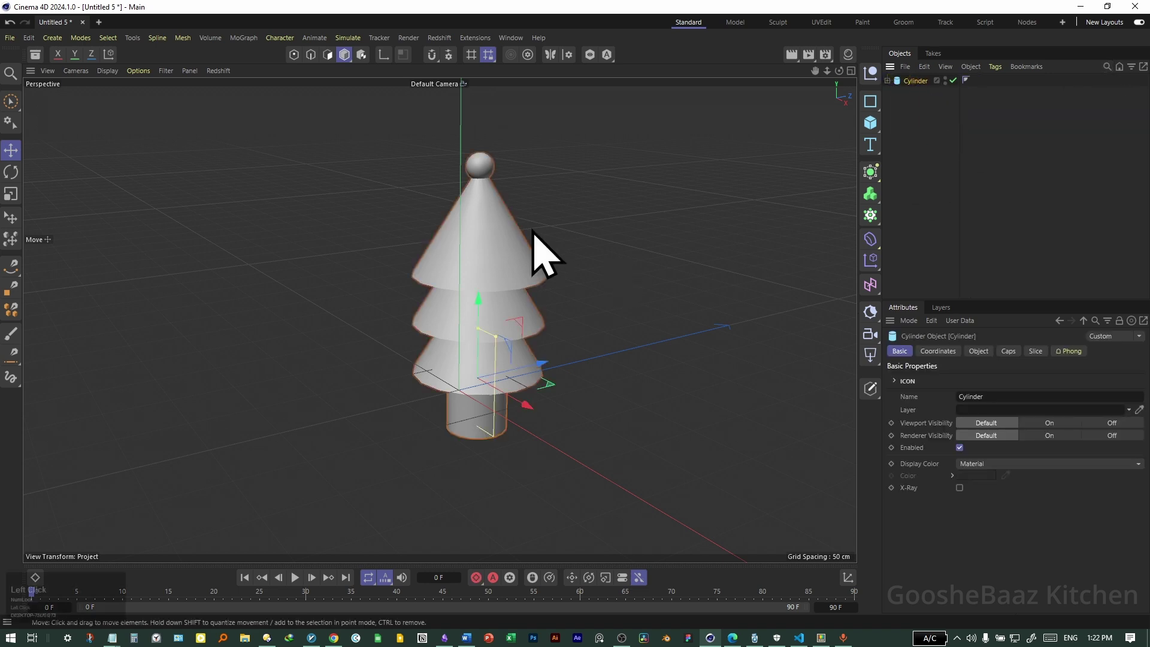
click(888, 81)
click(928, 110)
double_click(916, 84)
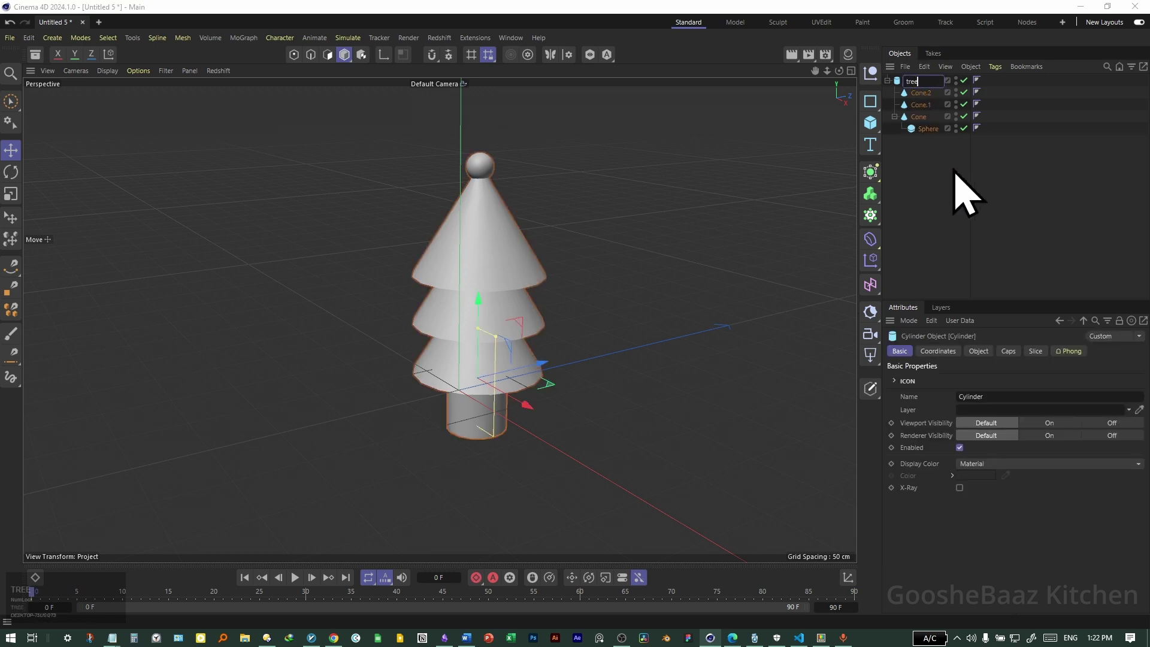
key(Return)
Step: Duplicate tree 1 eight times around the scene, and collapse the hierarchies of all the trees
alt+drag(531, 366, 390, 270)
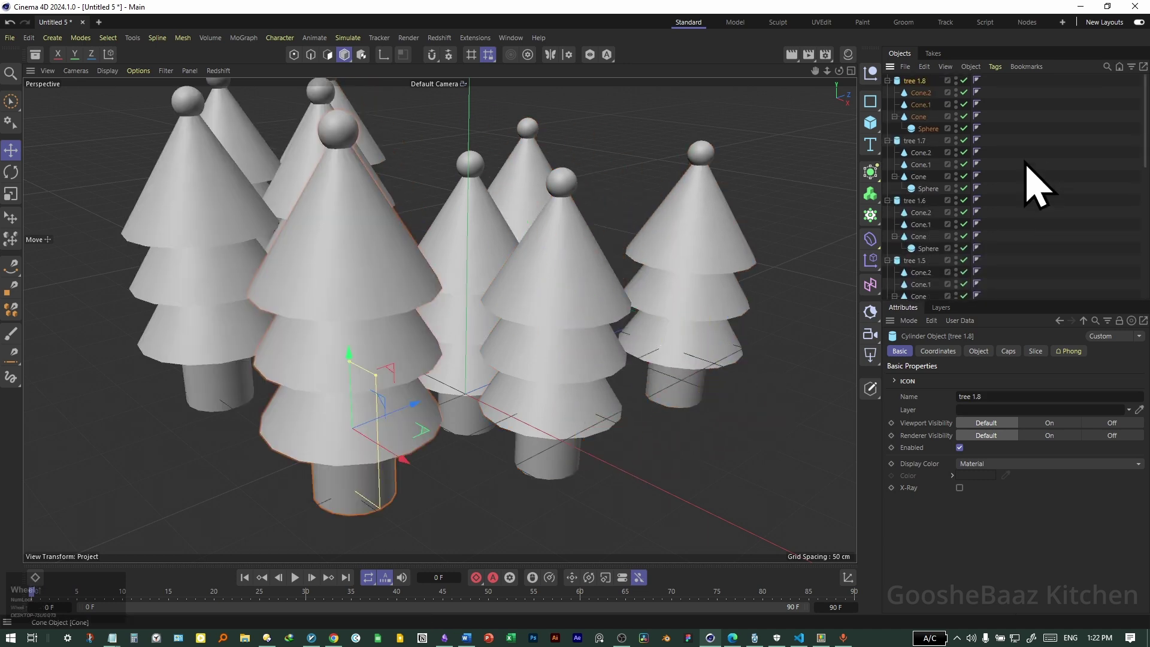
click(888, 129)
click(888, 140)
click(888, 153)
click(888, 164)
click(889, 176)
drag(928, 217, 878, 75)
click(933, 205)
alt+drag(623, 341, 568, 368)
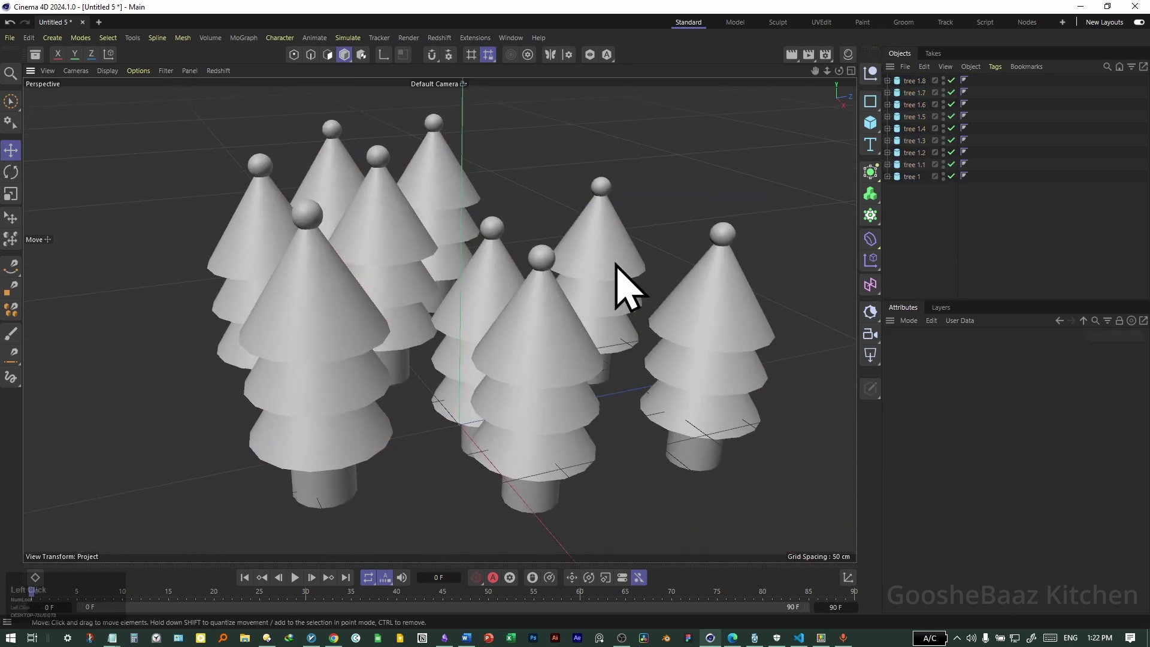
Step: Select the top spheres of three different trees in turn in the viewport
click(736, 235)
click(542, 259)
click(602, 188)
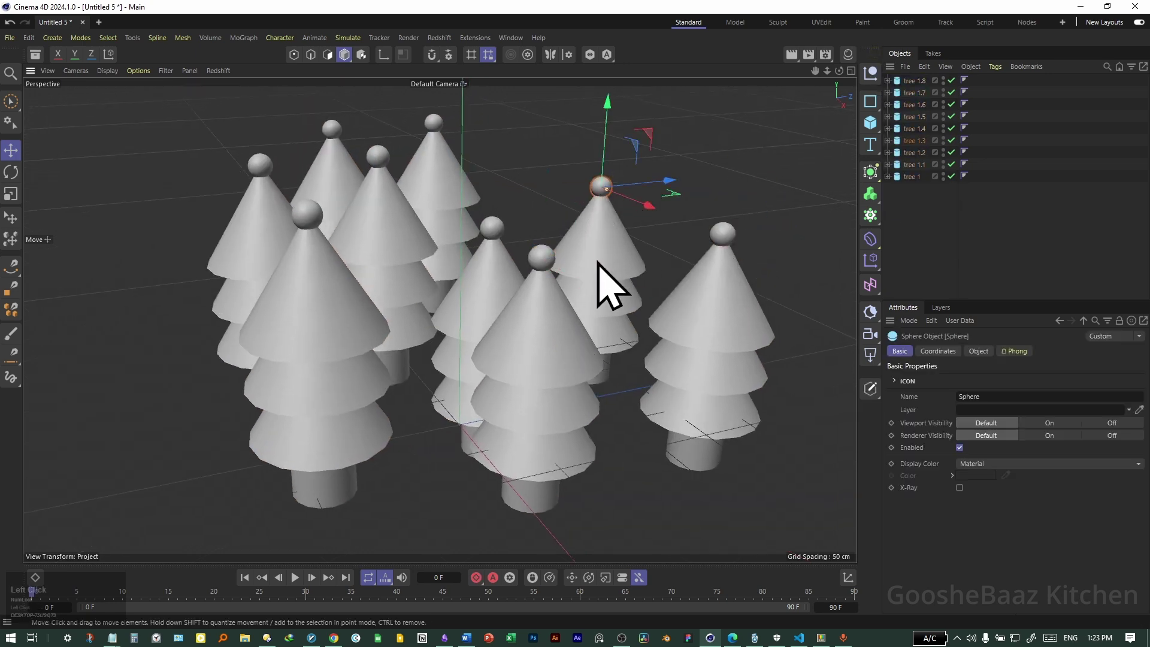
Step: Try enlarging the top sphere of tree 1.1 to a radius of 101 cm, and undo the change
click(542, 259)
click(936, 352)
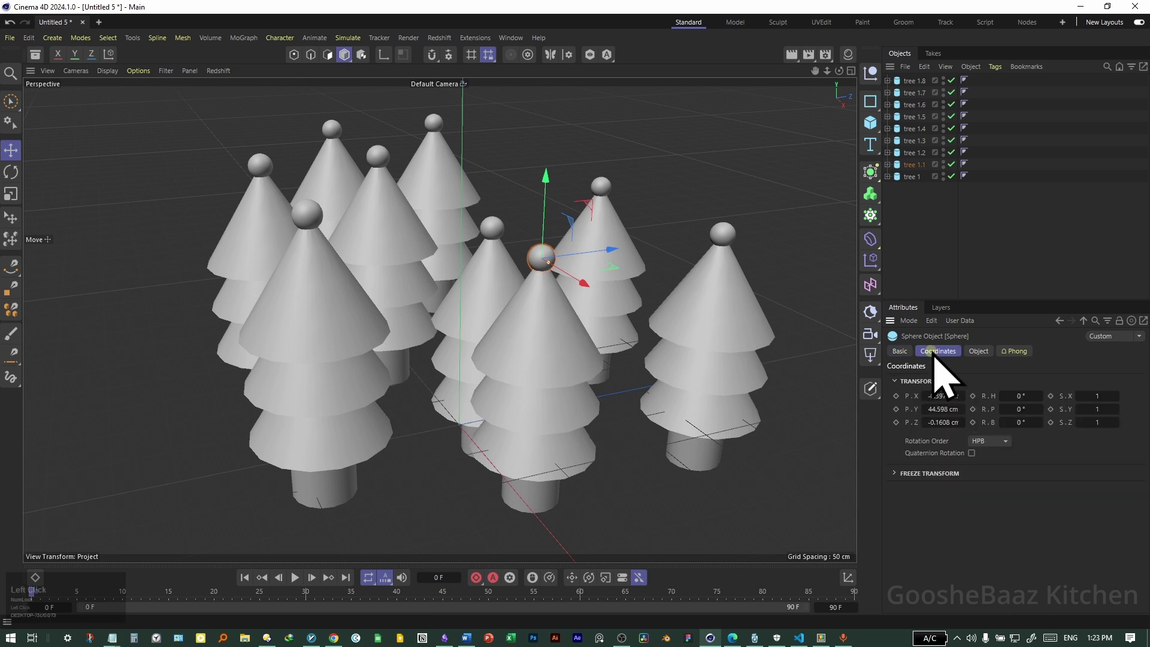
click(977, 351)
drag(995, 380, 1010, 385)
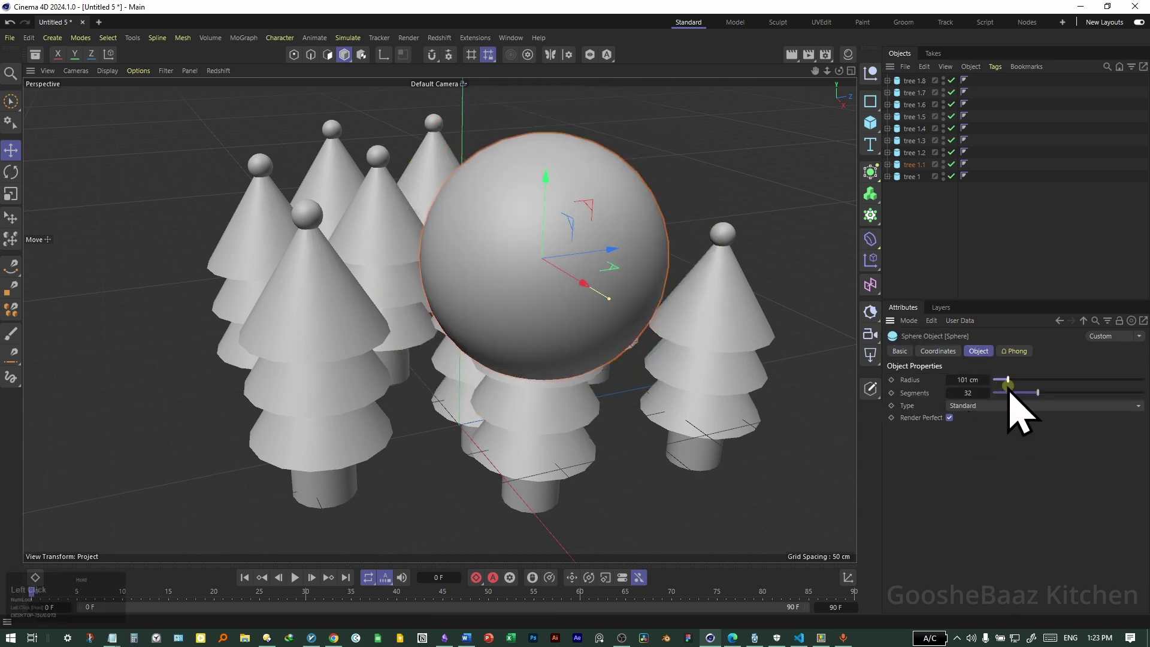
key(ctrl+z)
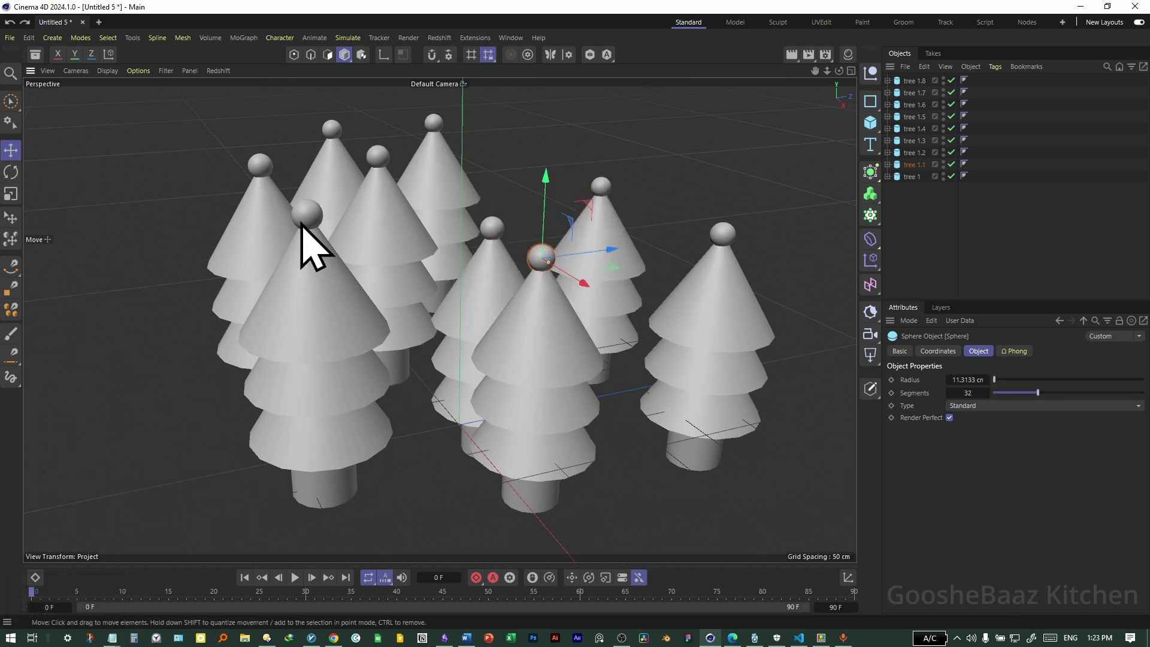
Step: Expand tree 1 in the object list, select its sphere, and clear the selection
click(888, 176)
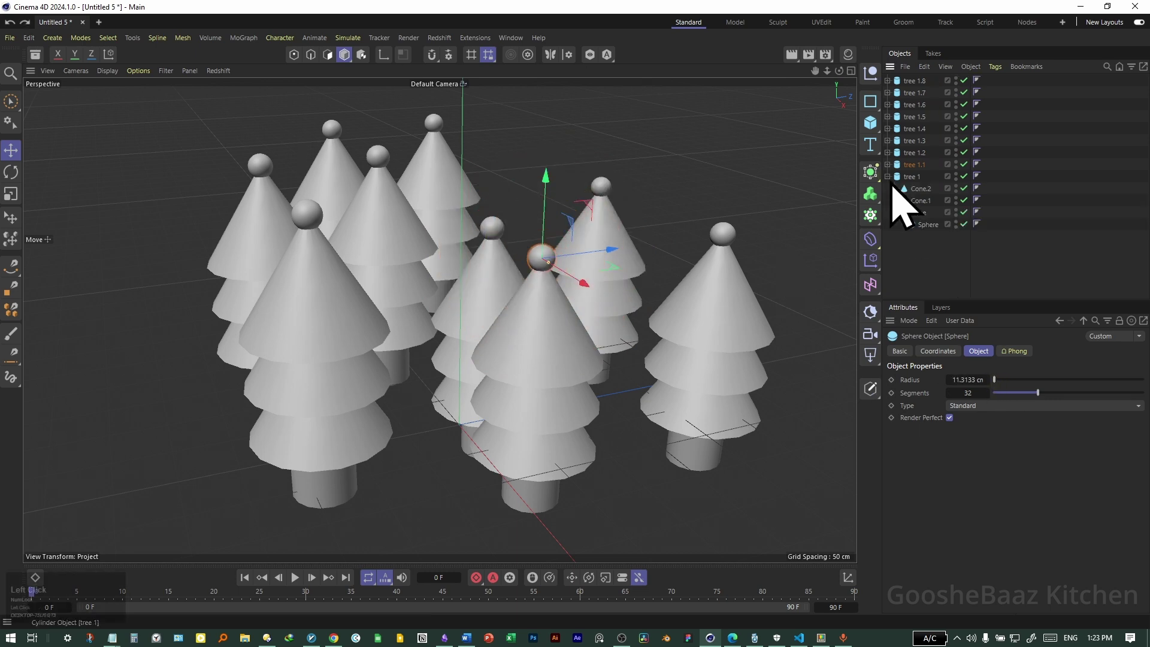
click(927, 225)
click(921, 237)
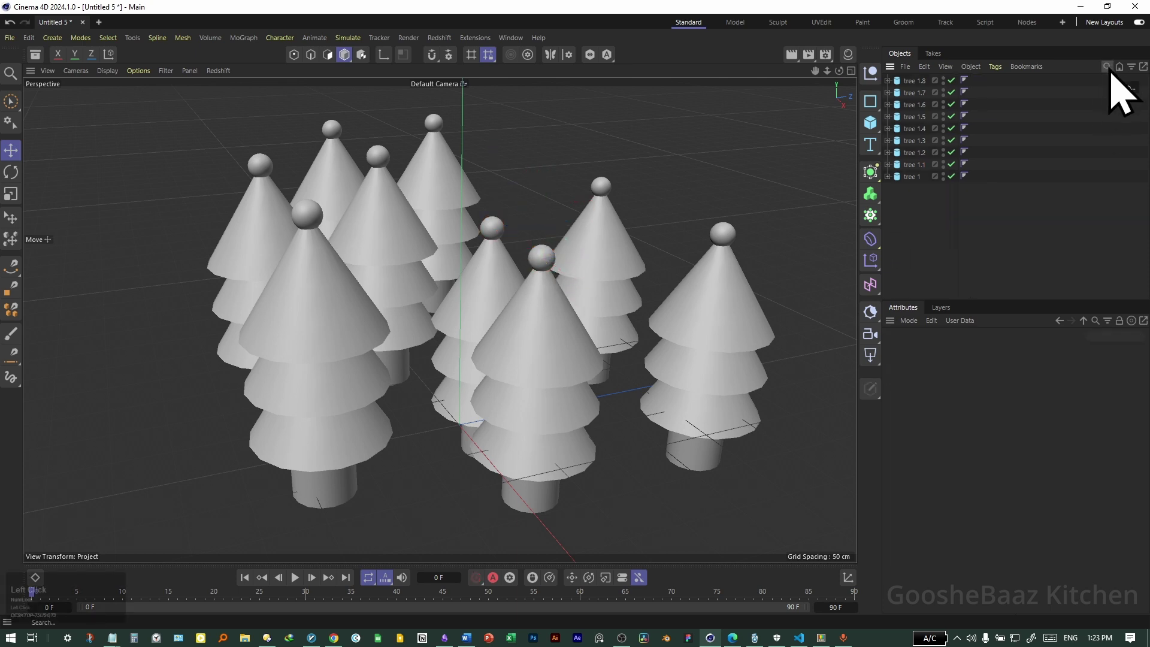
Step: Search the object list for "sphere" and select all the matching spheres
click(1108, 68)
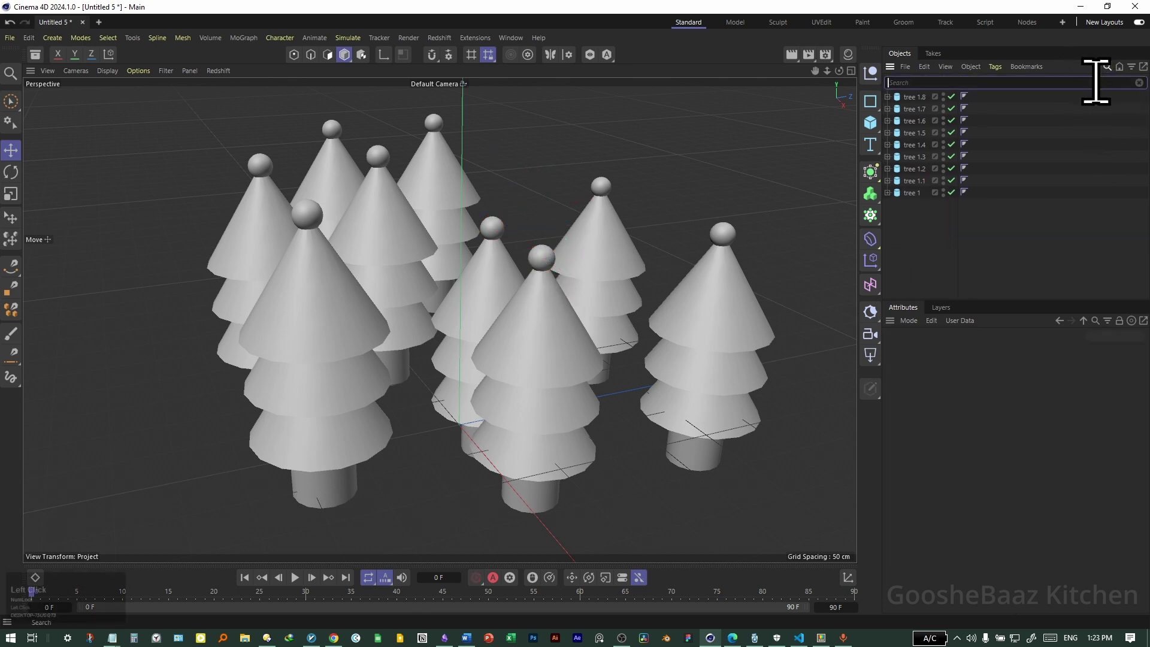
text(sphere)
click(927, 192)
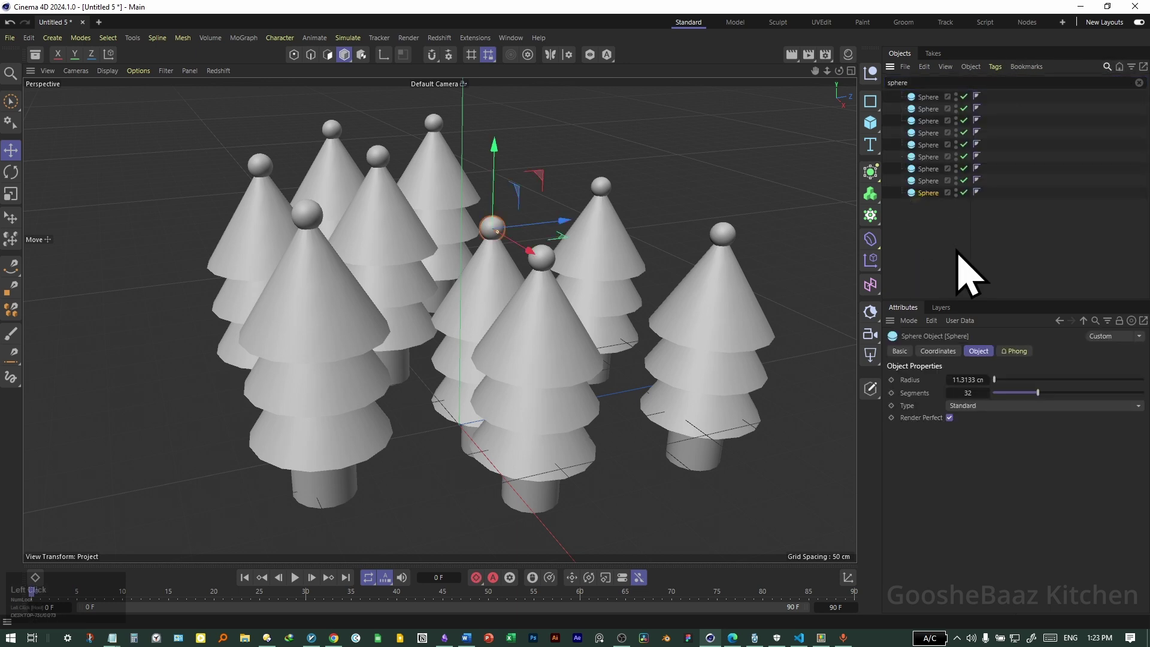
drag(939, 203, 923, 93)
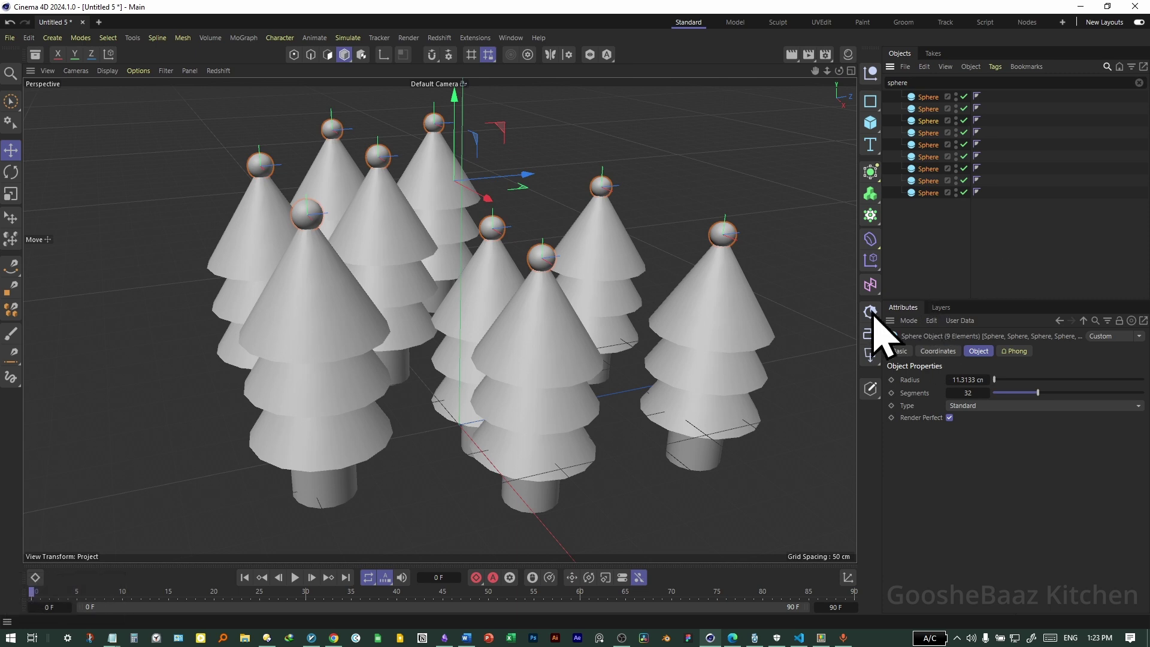
Step: Slightly increase the radius of the selected spheres together, deselect them, and clear and close the object search
mouse_move(996, 378)
mouse_down()
mouse_move(1010, 381)
mouse_move(1001, 381)
mouse_up()
click(1139, 90)
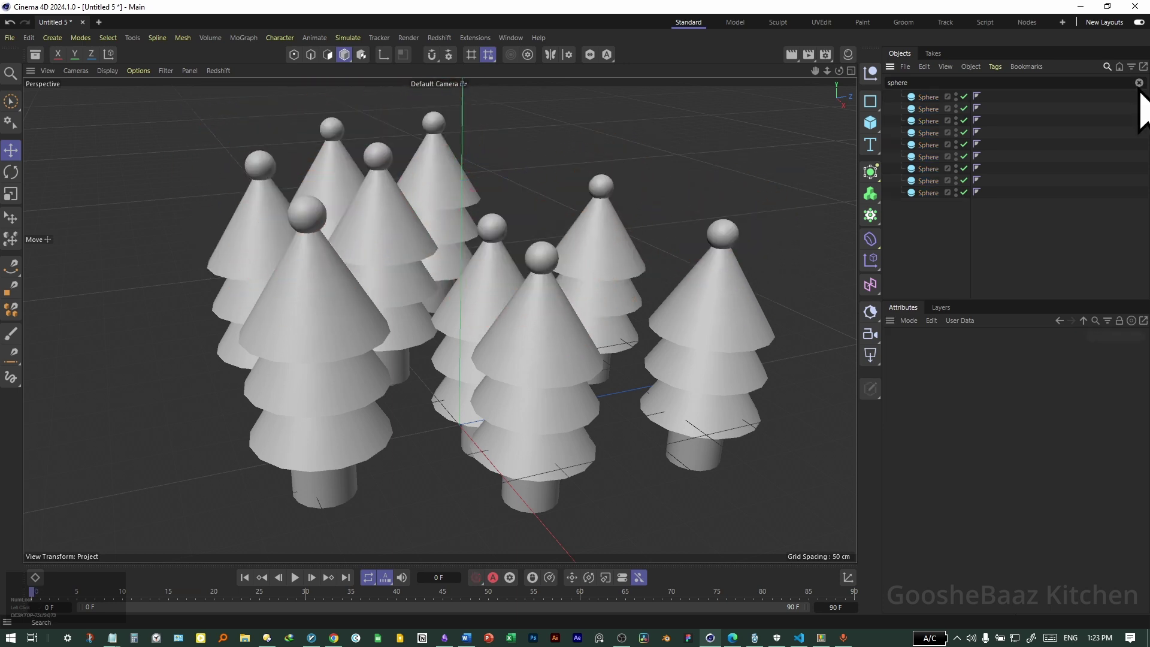
click(1138, 82)
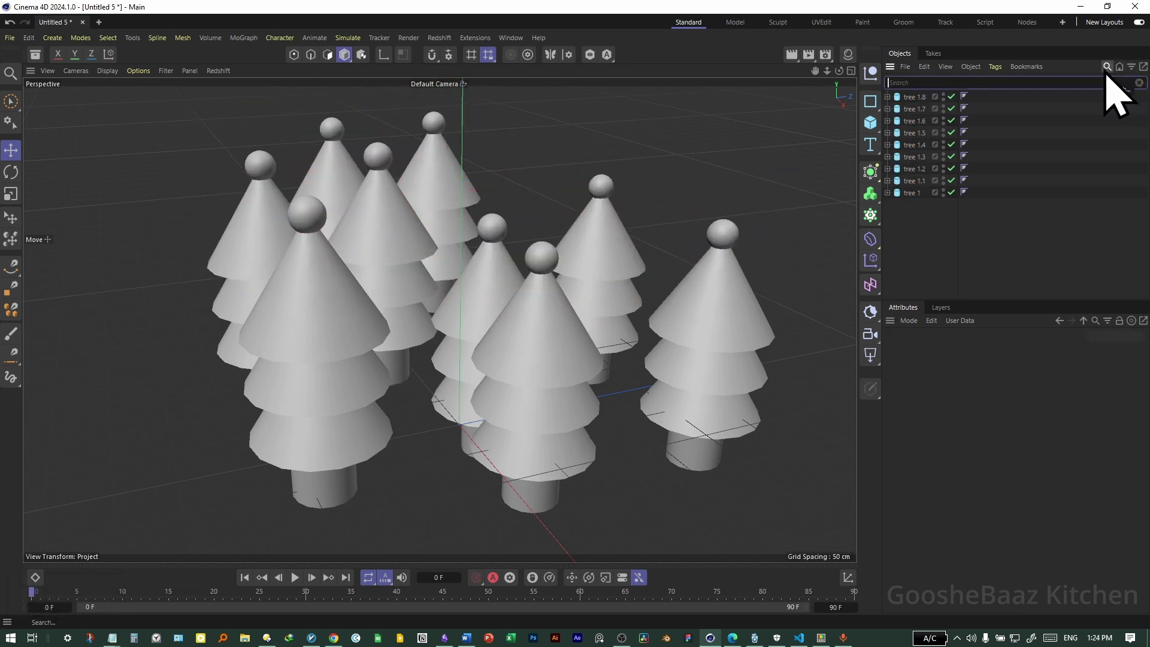
click(1107, 66)
Step: Expand the full hierarchies of trees 1.8 through 1.4 in the object list
alt+drag(635, 360, 637, 333)
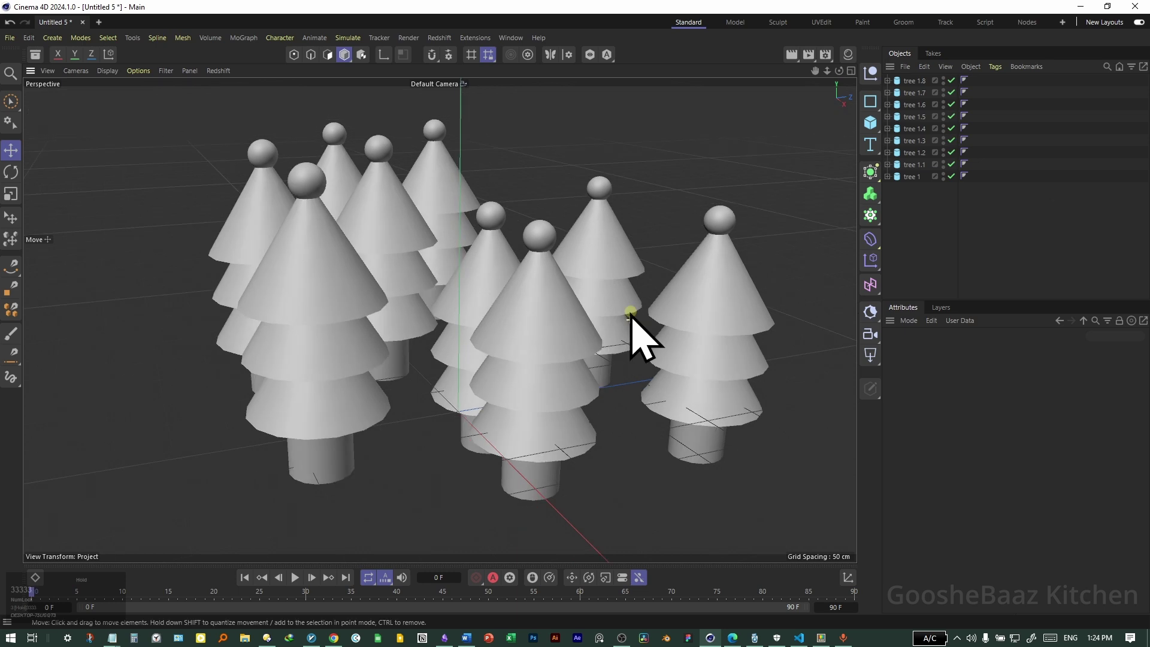
click(887, 129)
scroll(894, 268, down, 3)
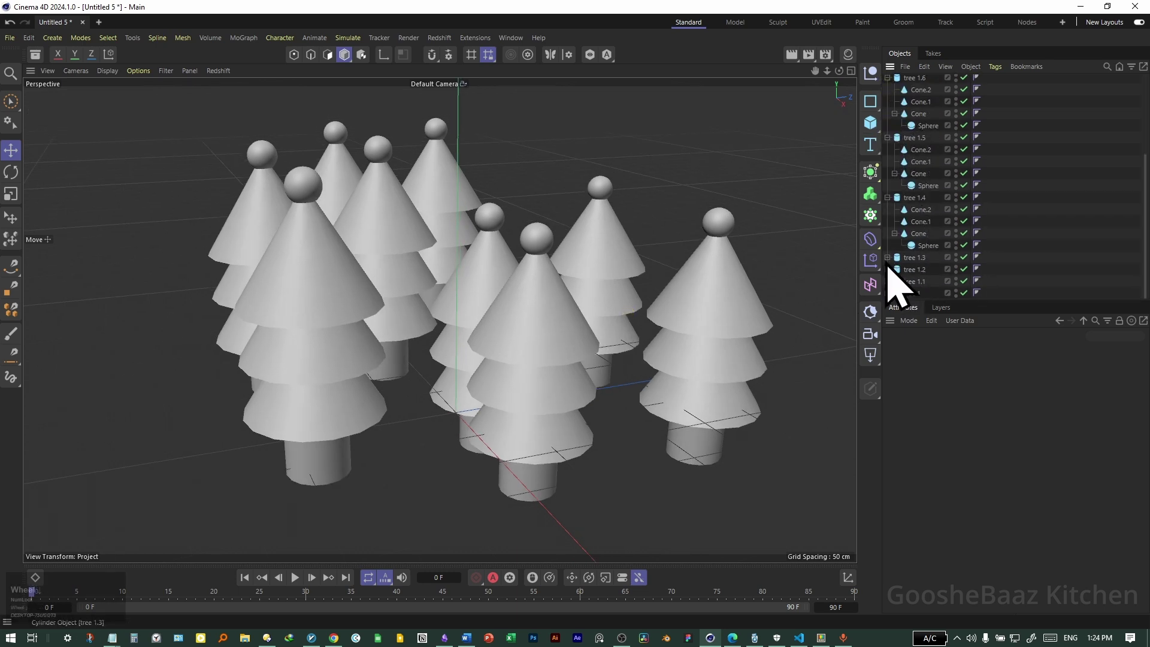
scroll(940, 147, up, 3)
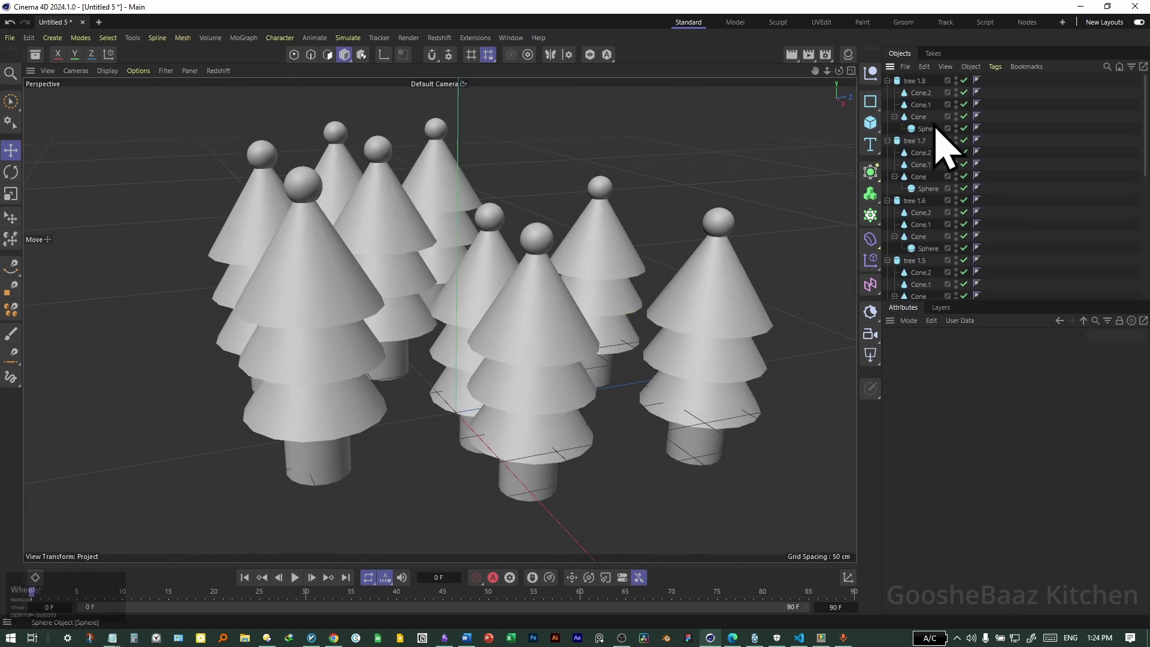
Step: Use Fold All and Unfold All on the object hierarchies, leaving every tree collapsed
click(945, 66)
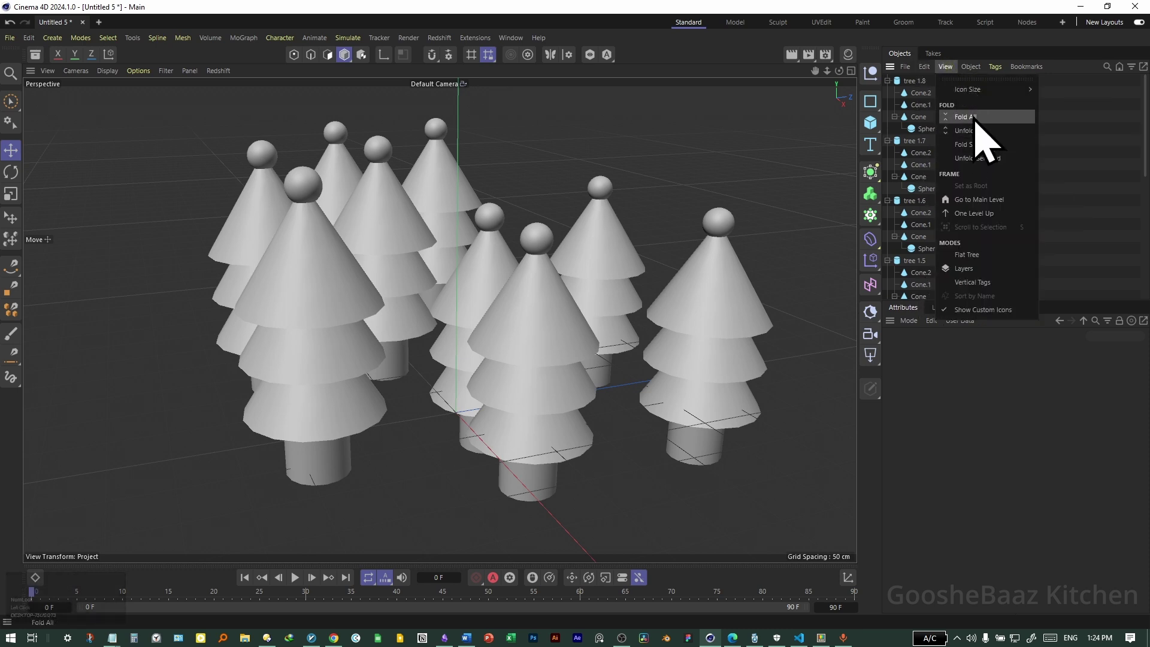
click(973, 123)
click(946, 67)
click(987, 117)
click(945, 66)
click(980, 136)
Step: Select the trunks of several trees in turn in the viewport
alt+drag(821, 308, 983, 244)
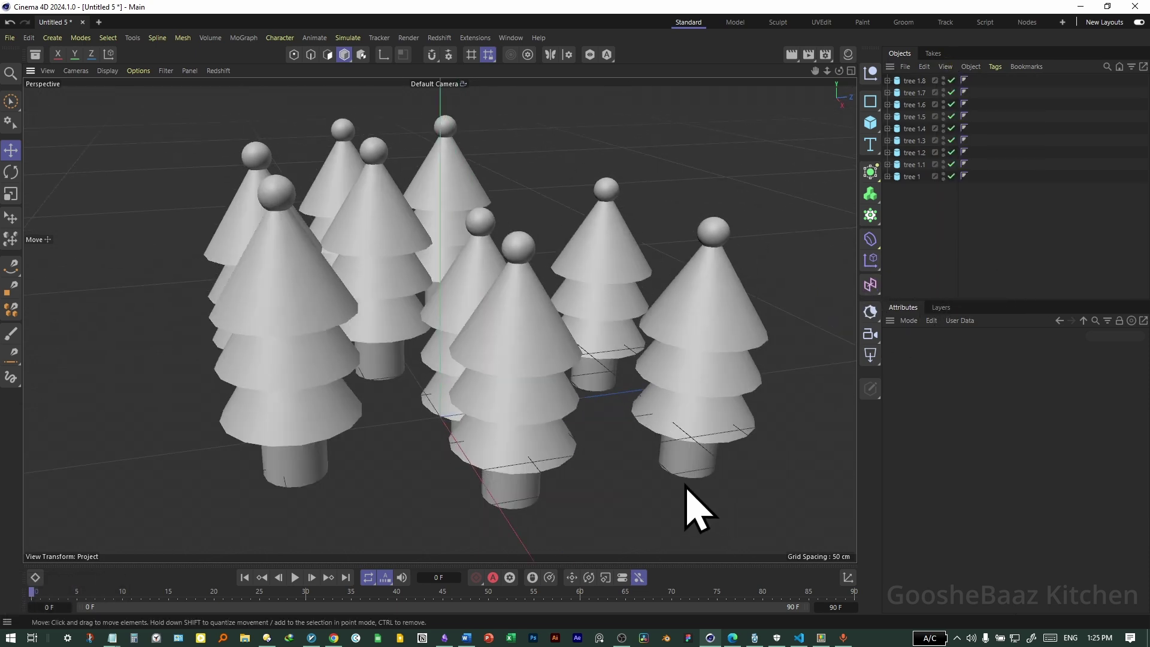
click(686, 466)
click(606, 384)
click(407, 419)
click(488, 396)
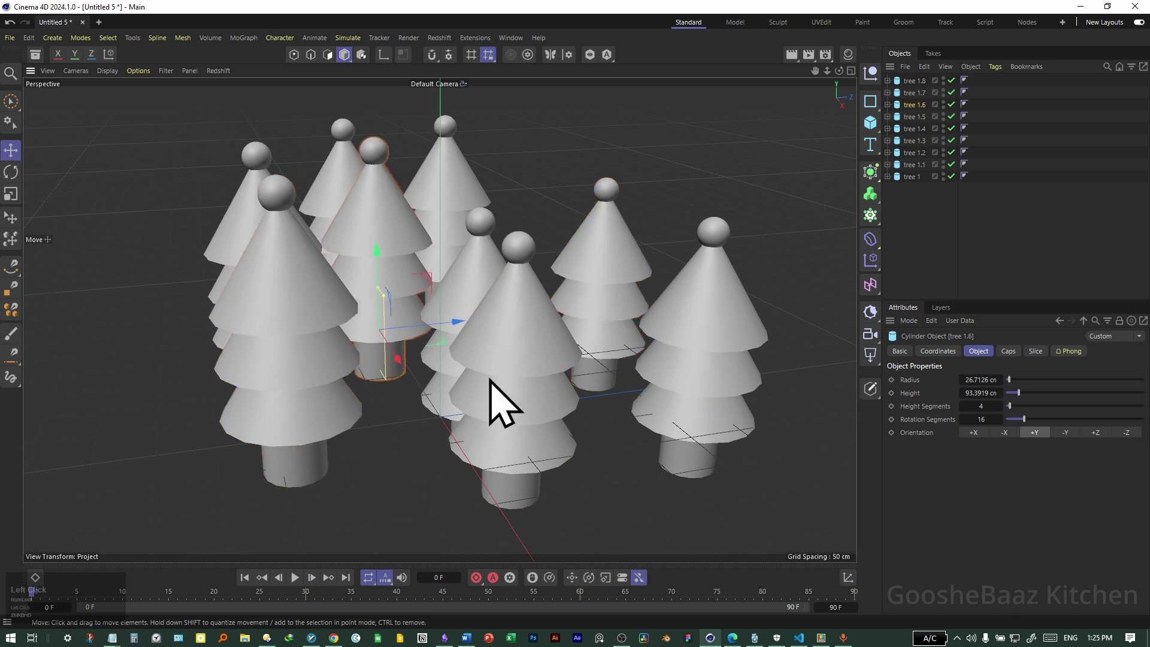
Step: Try renaming tree 1 to "tree trunk", undo the rename, and clear the selection
double_click(912, 177)
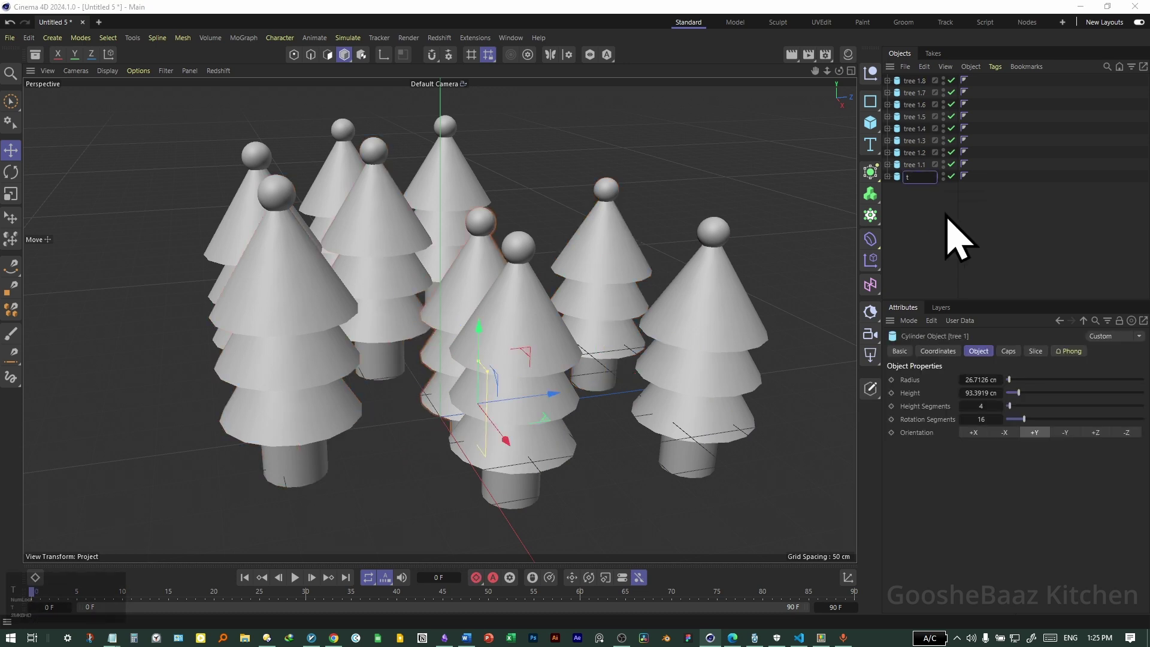
text(tree trunk)
click(956, 237)
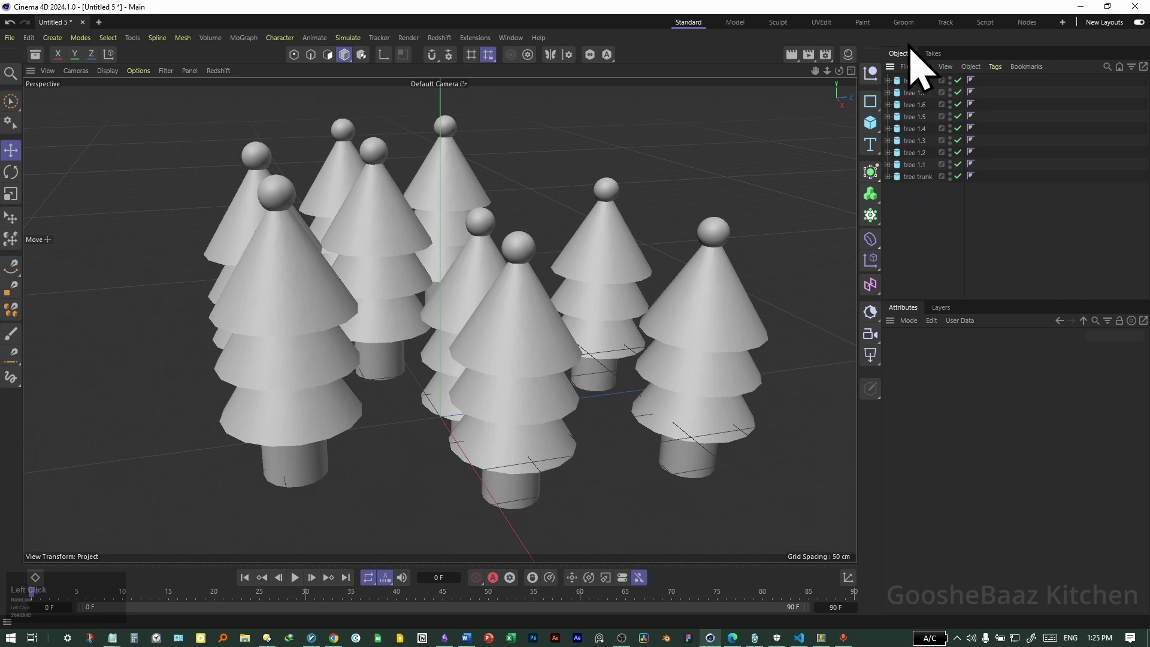
key(ctrl+z)
key(ctrl+z)
click(1004, 191)
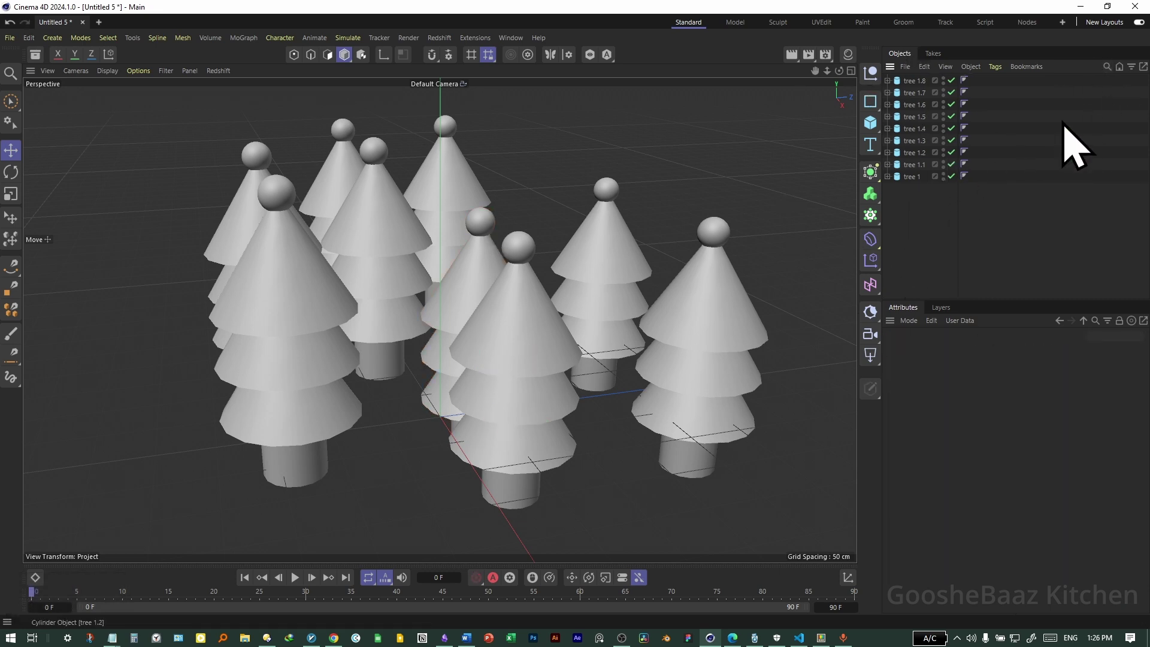
Step: Search the object list for "tree" and select all the matching tree objects
click(1107, 66)
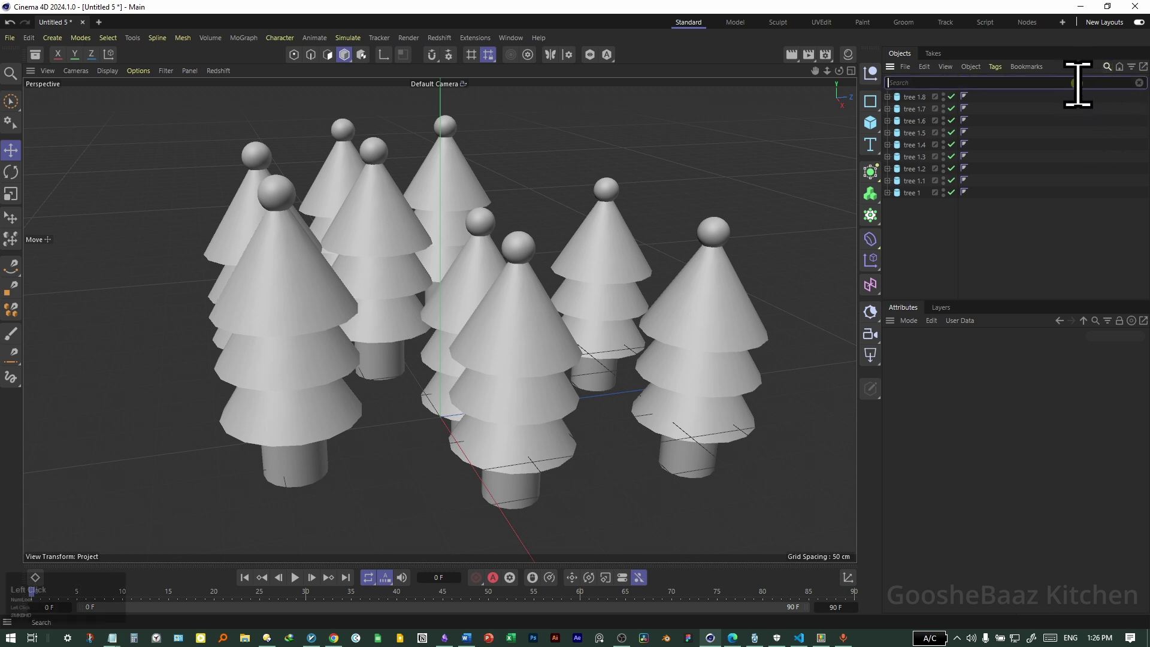
click(912, 192)
click(1038, 213)
drag(929, 238, 888, 87)
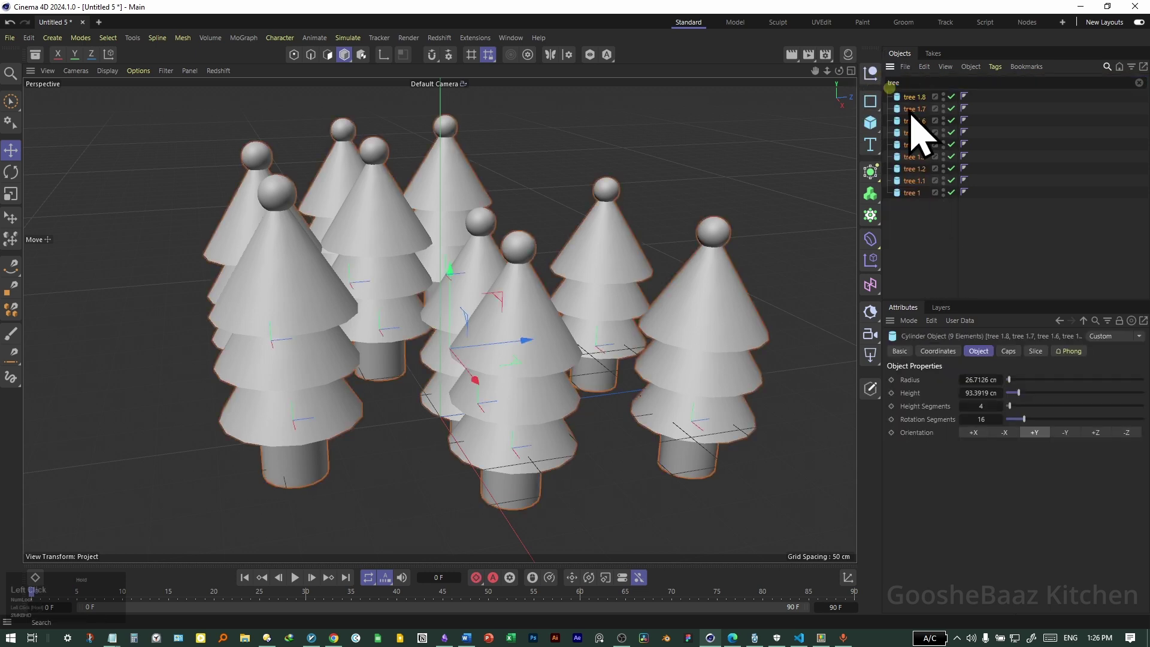
Step: Rename all the selected tree objects at once to "tree truck", clear the search text, and deselect them
click(900, 351)
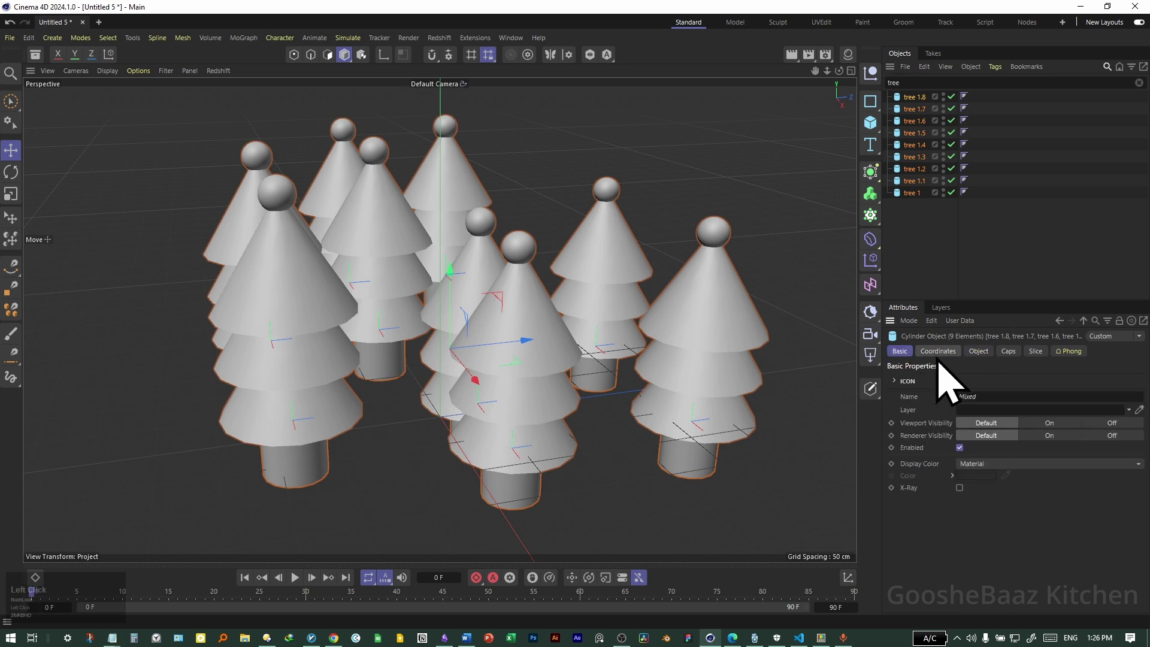
click(1000, 397)
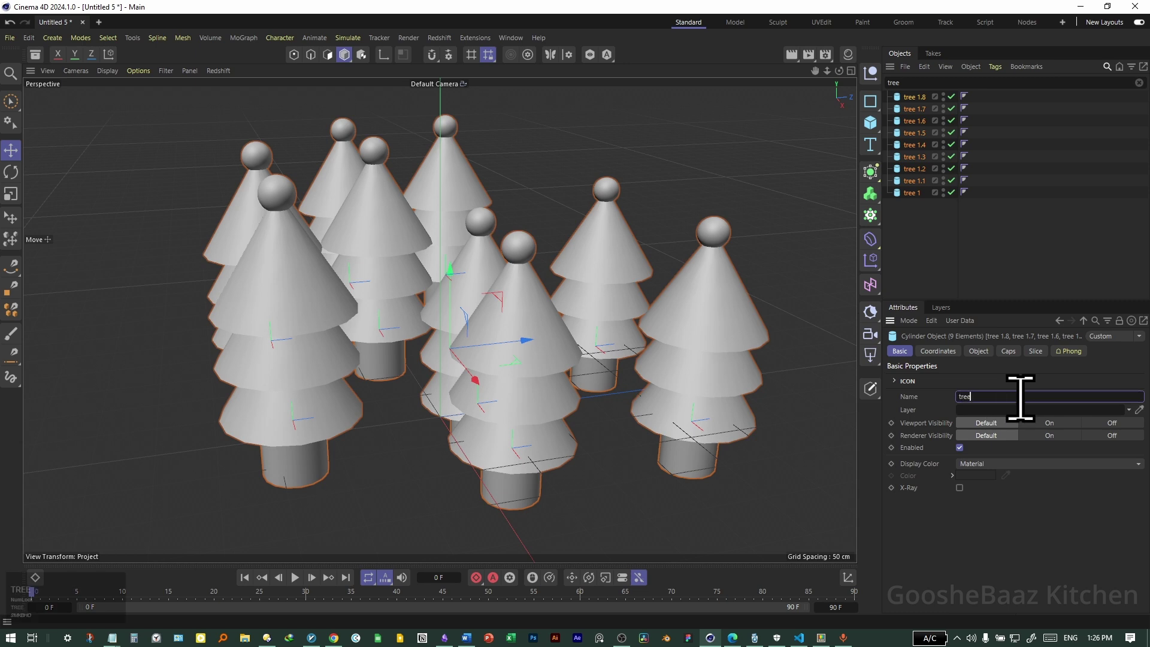
key(Return)
click(1027, 248)
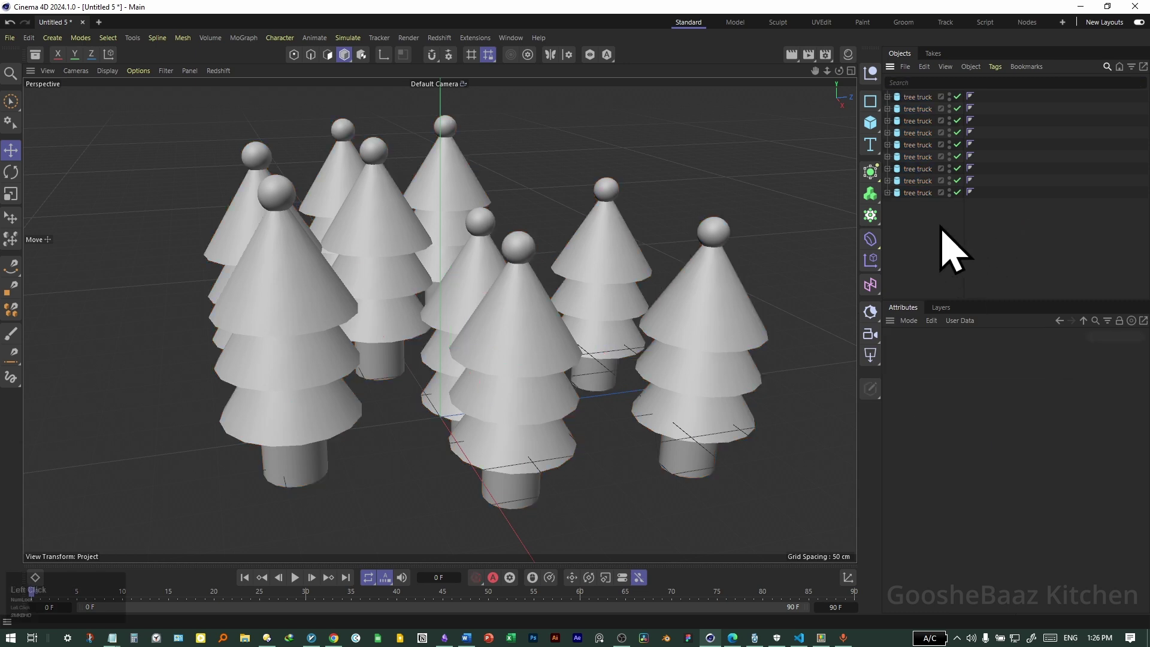
click(679, 472)
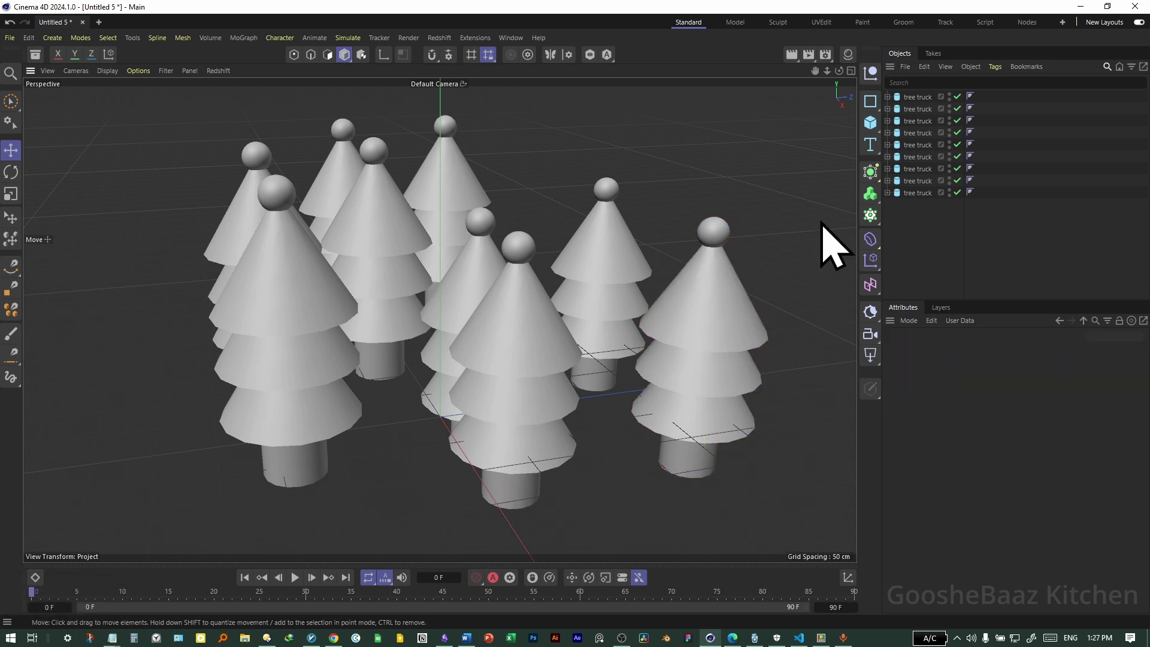
key(3)
drag(807, 237, 746, 269)
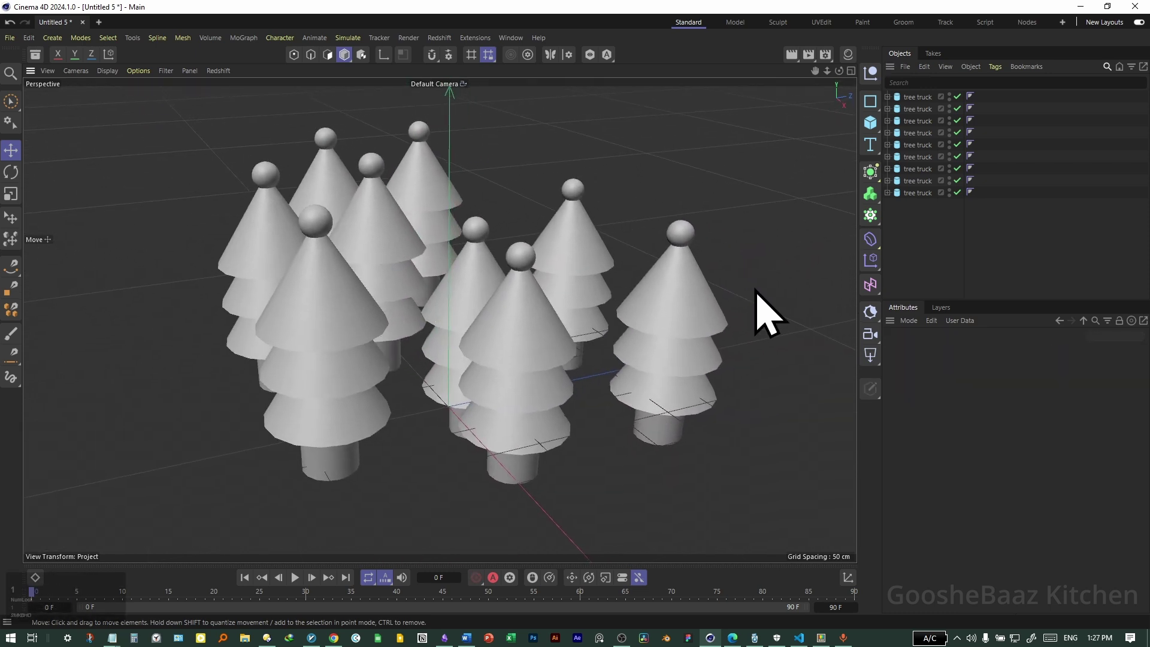